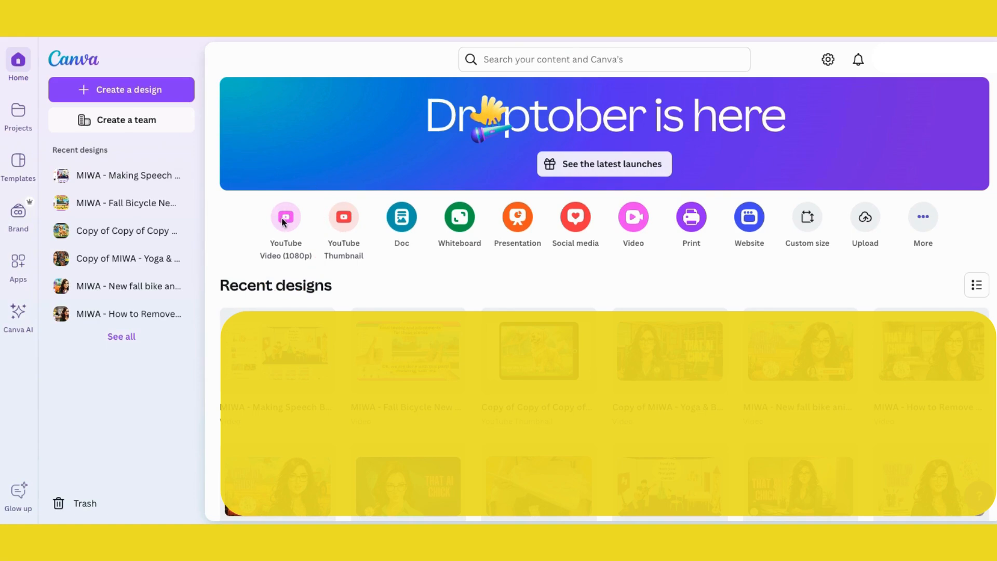
Step: Create a new YouTube Video (1080p) design and add two more blank pages to its timeline
click(285, 220)
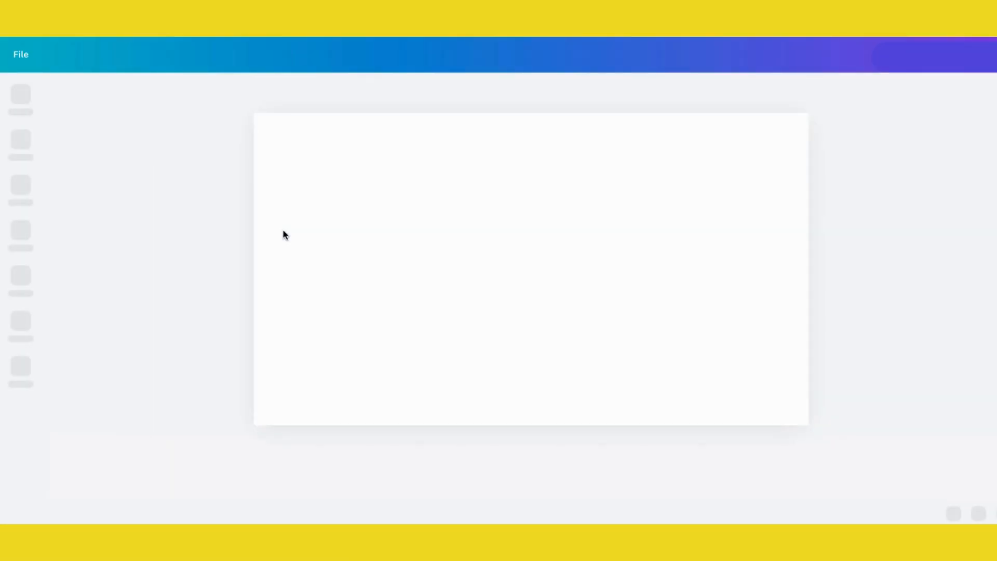
click(223, 100)
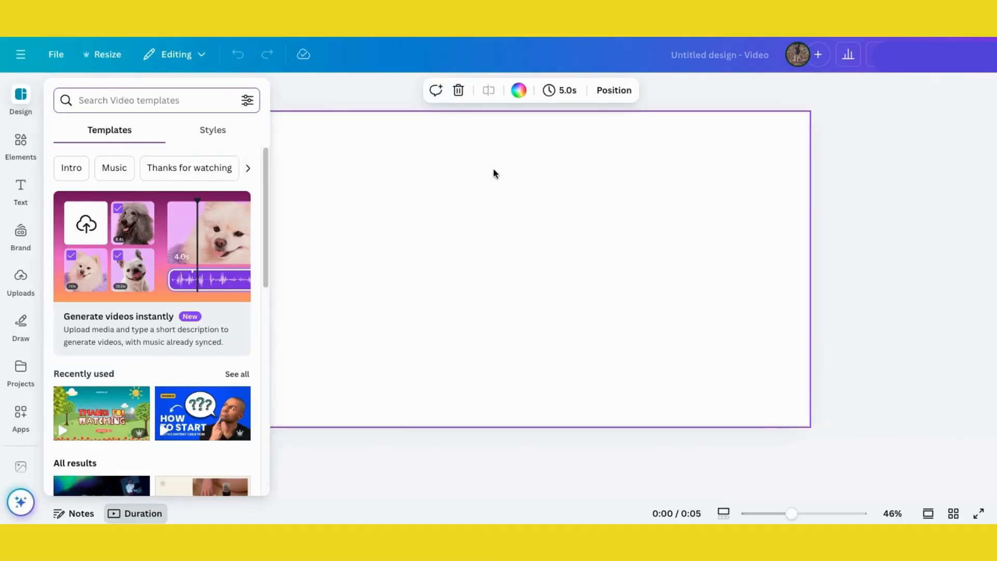
click(273, 108)
click(390, 484)
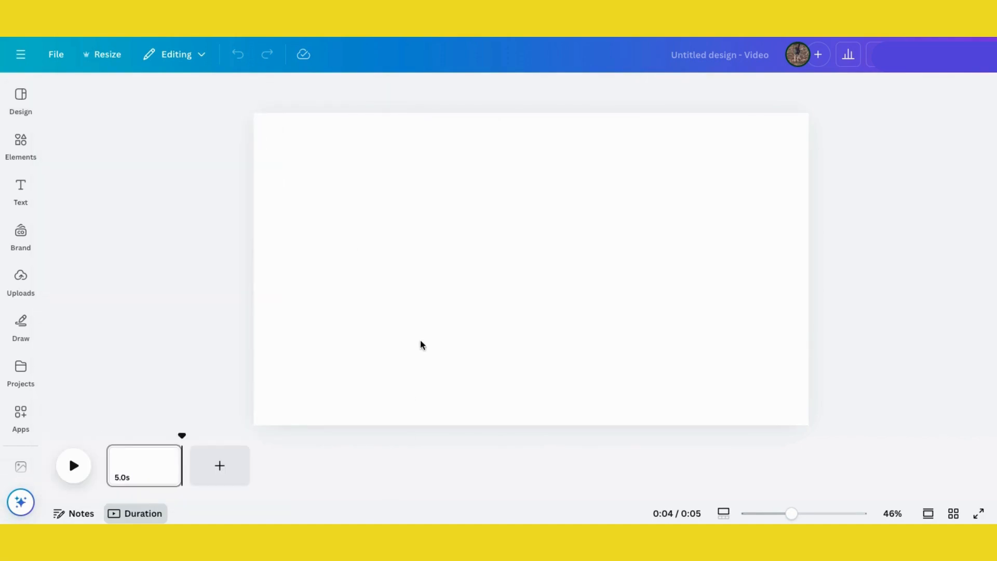
click(221, 466)
click(307, 466)
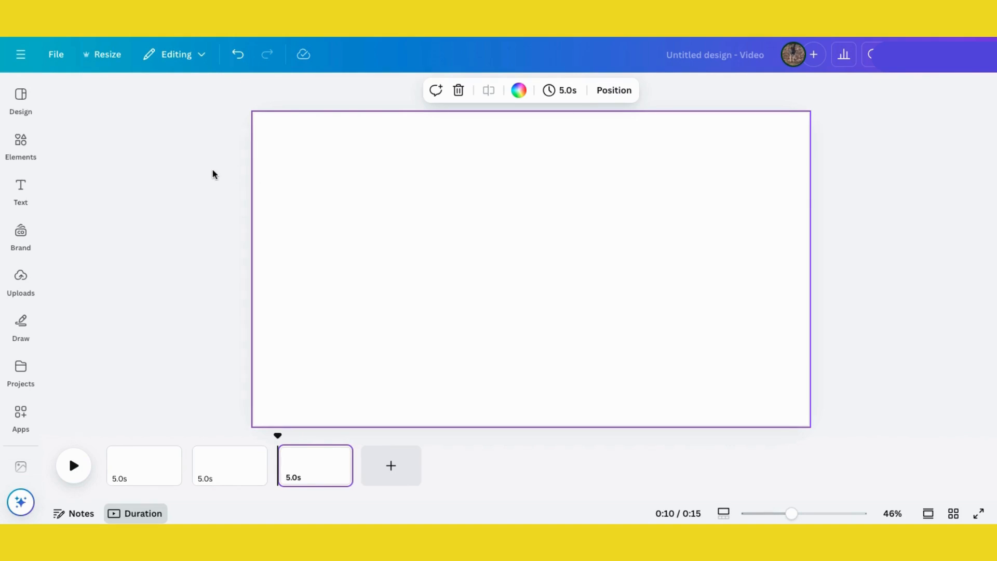
Step: Search the elements library for "forest background" and show all graphics results
click(21, 141)
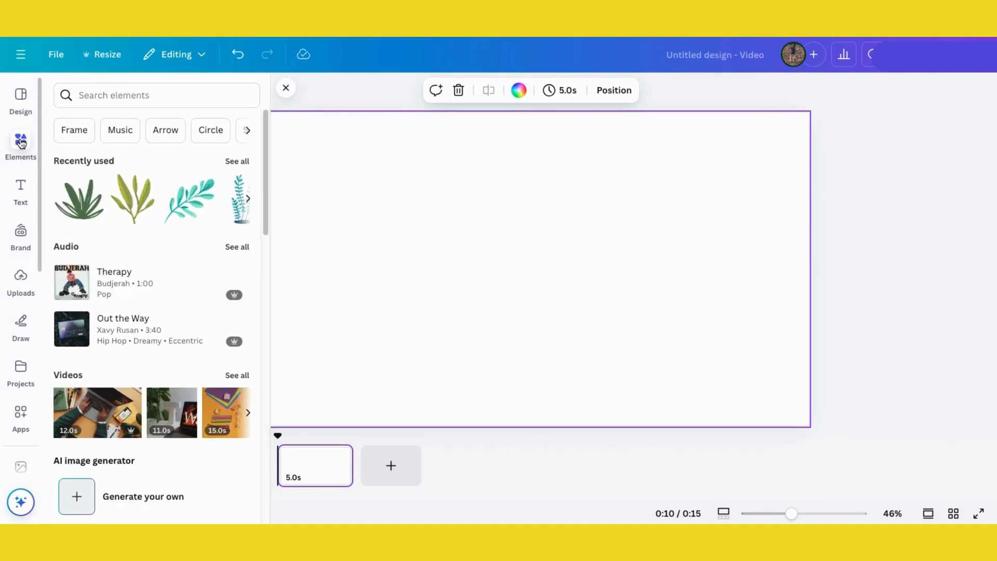
click(99, 95)
text(f)
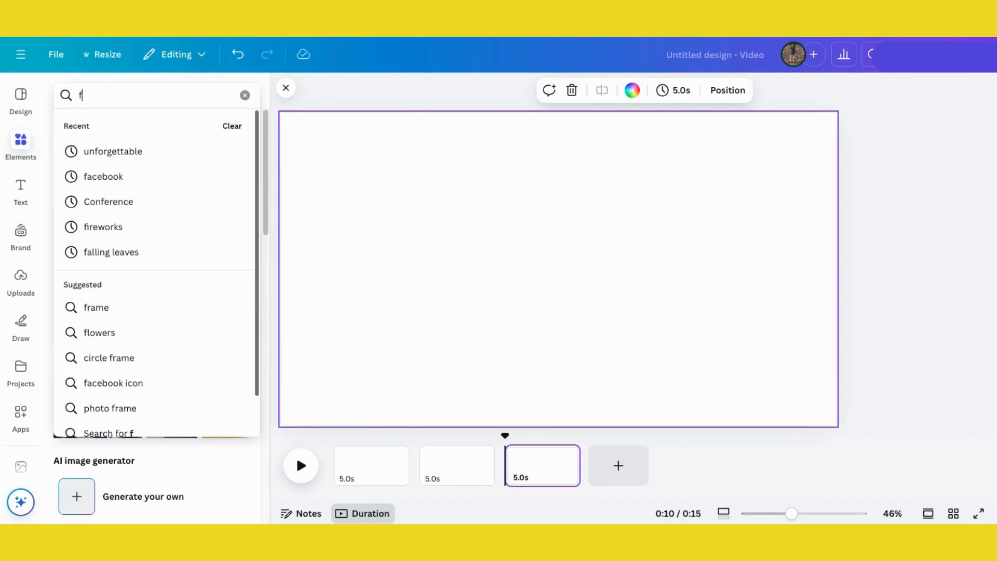
text(orest ba)
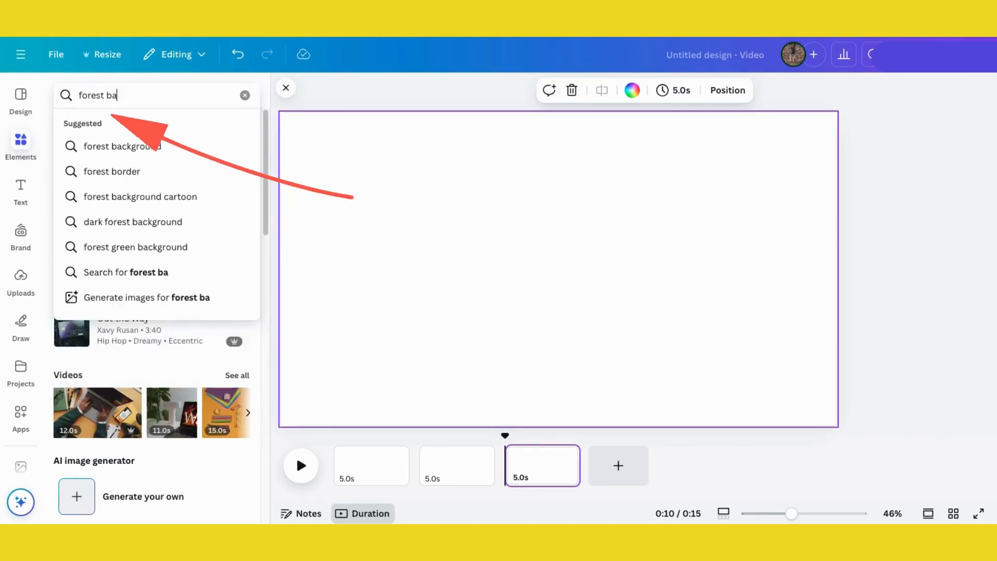
click(114, 146)
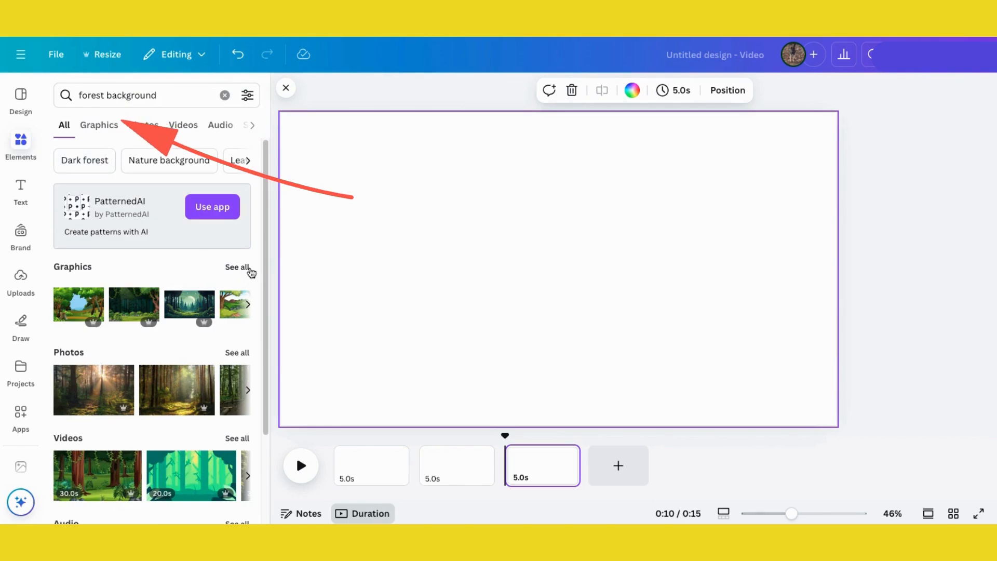
click(248, 268)
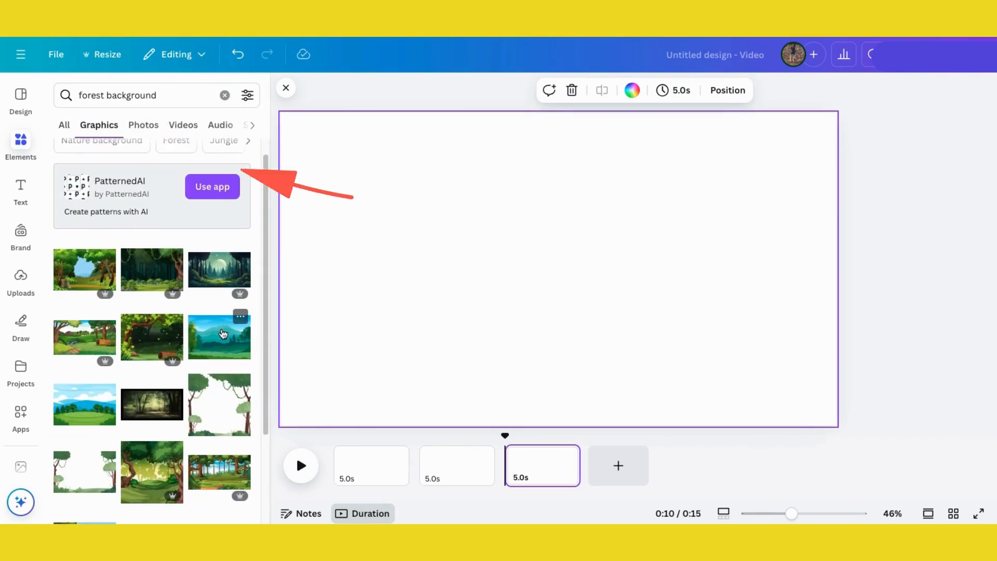
Step: Add the forest path graphic with the fallen log and mushrooms to the third page, enlarge it to cover the whole page, and clear the element search
scroll(223, 327, down, 3)
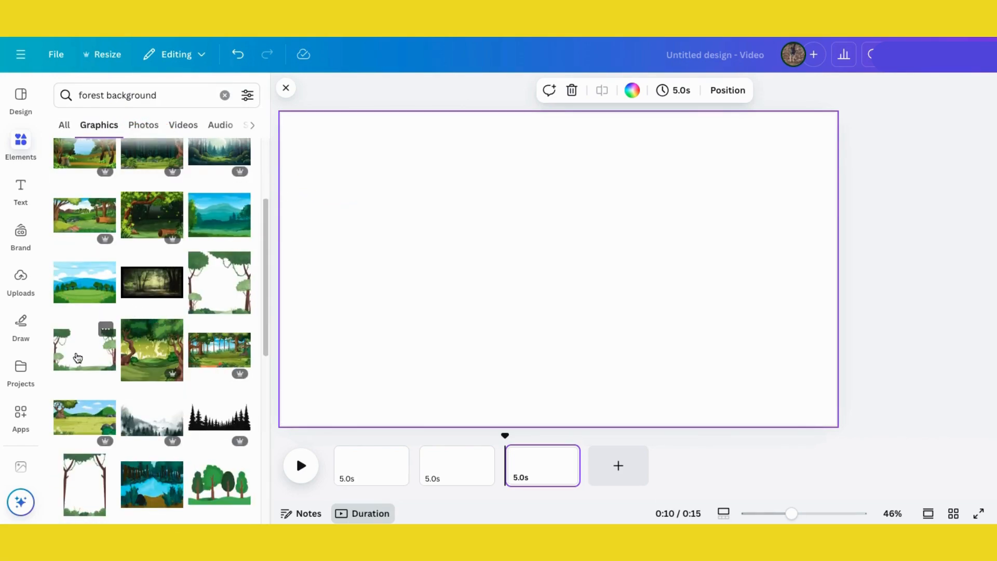
scroll(77, 357, down, 4)
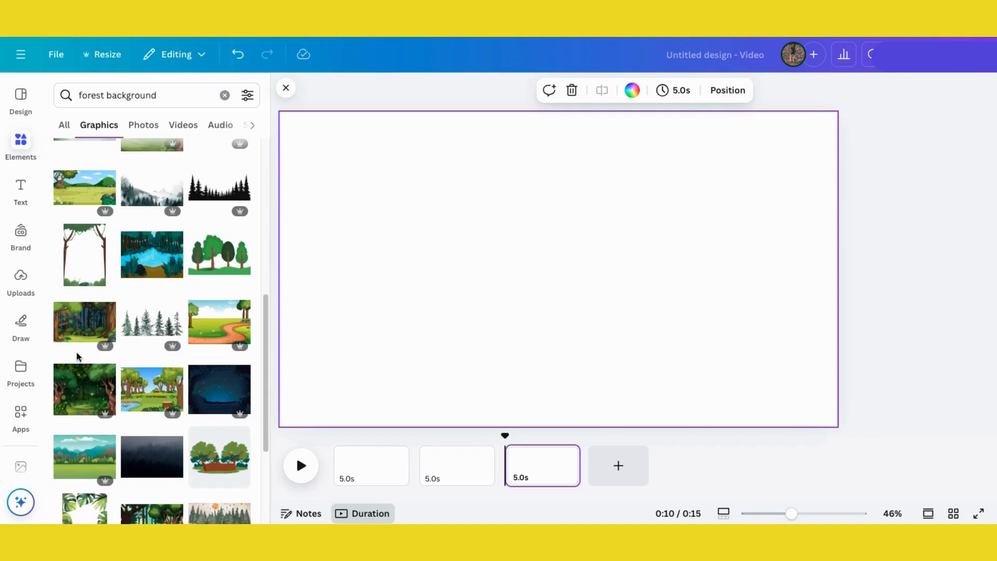
scroll(77, 352, down, 2)
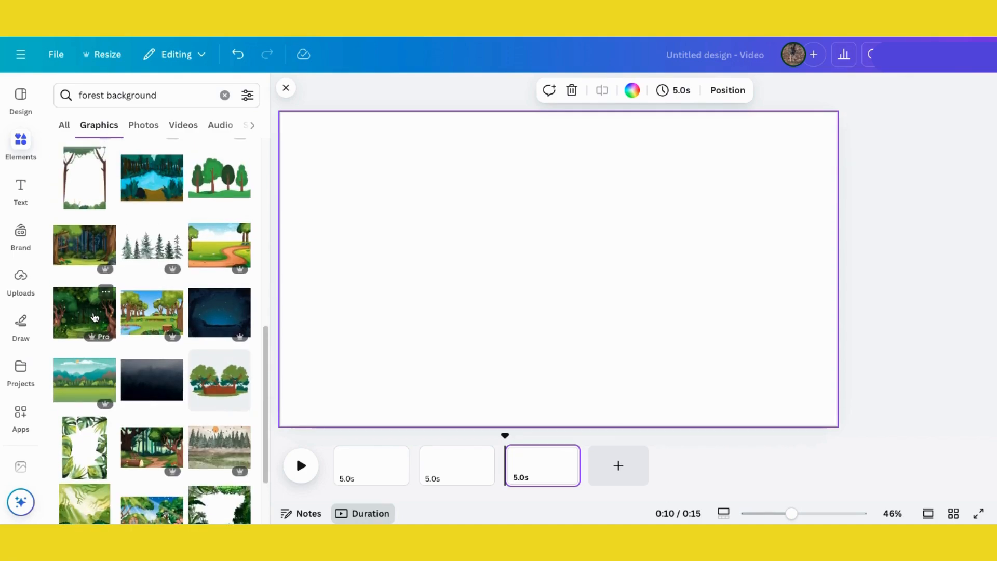
scroll(95, 317, down, 2)
click(152, 383)
drag(518, 244, 433, 210)
drag(665, 362, 886, 430)
drag(744, 375, 738, 326)
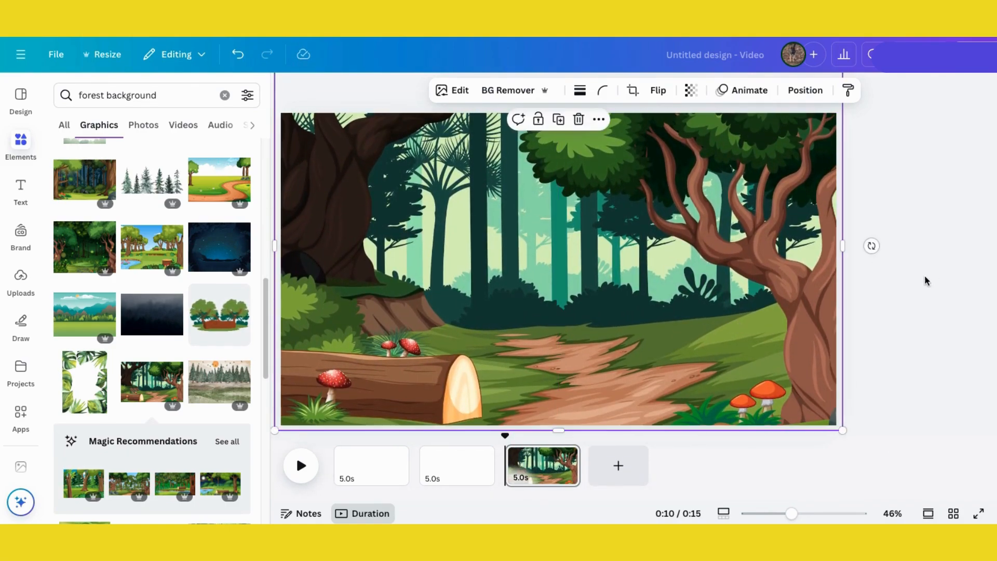
click(929, 279)
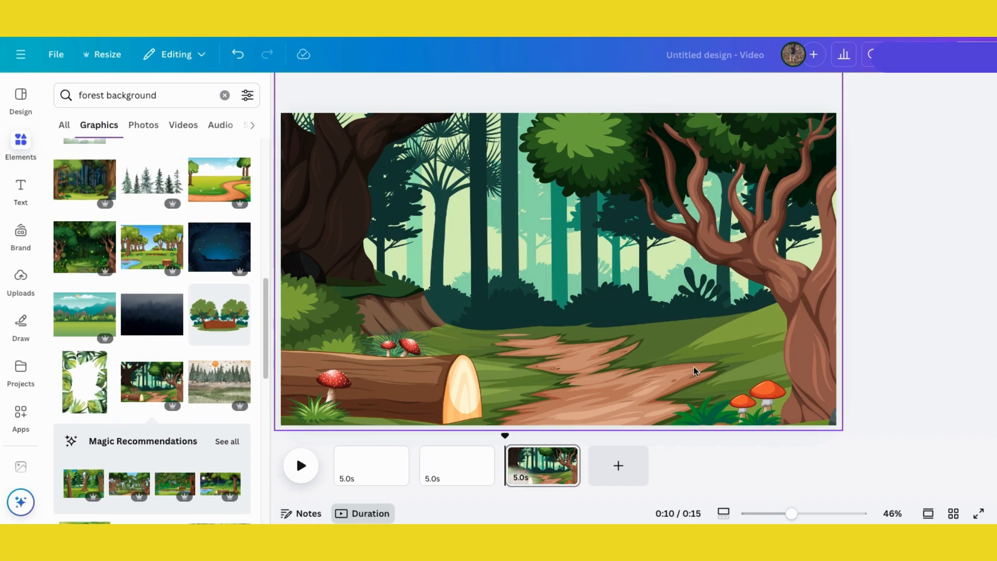
click(223, 96)
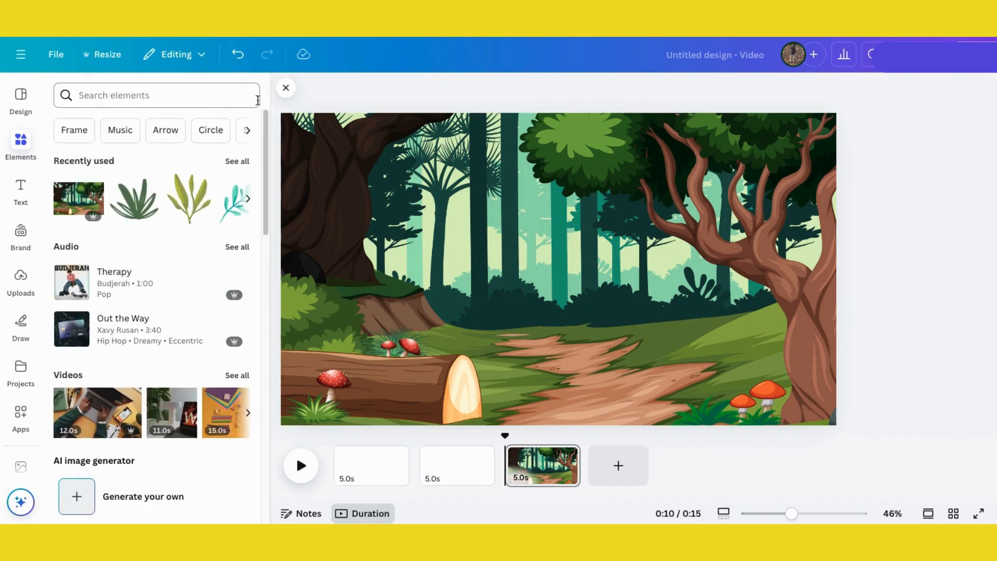
Step: Use Magic Grab on the forest image to separate the brown tree beside the path together with its green foliage
click(357, 156)
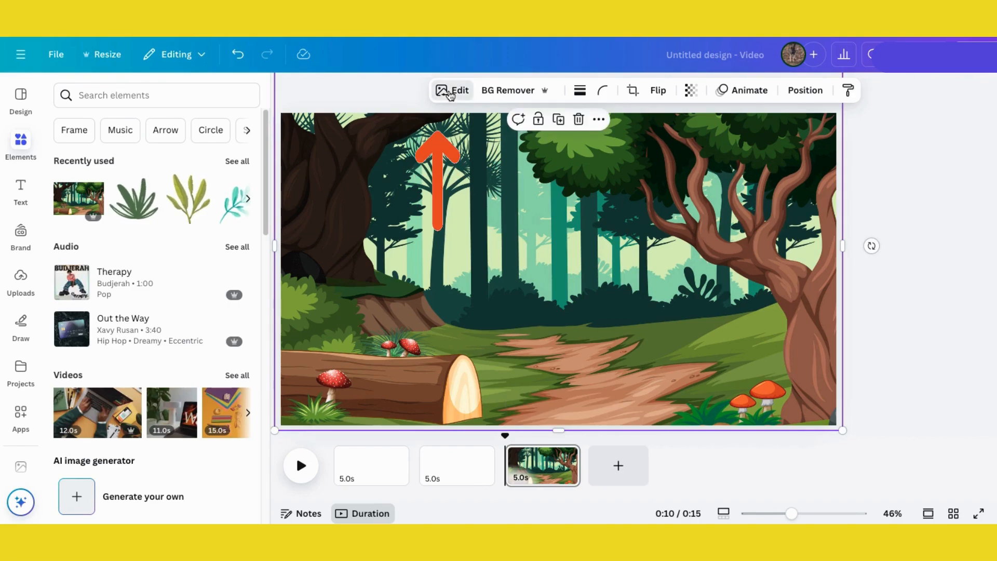
click(450, 91)
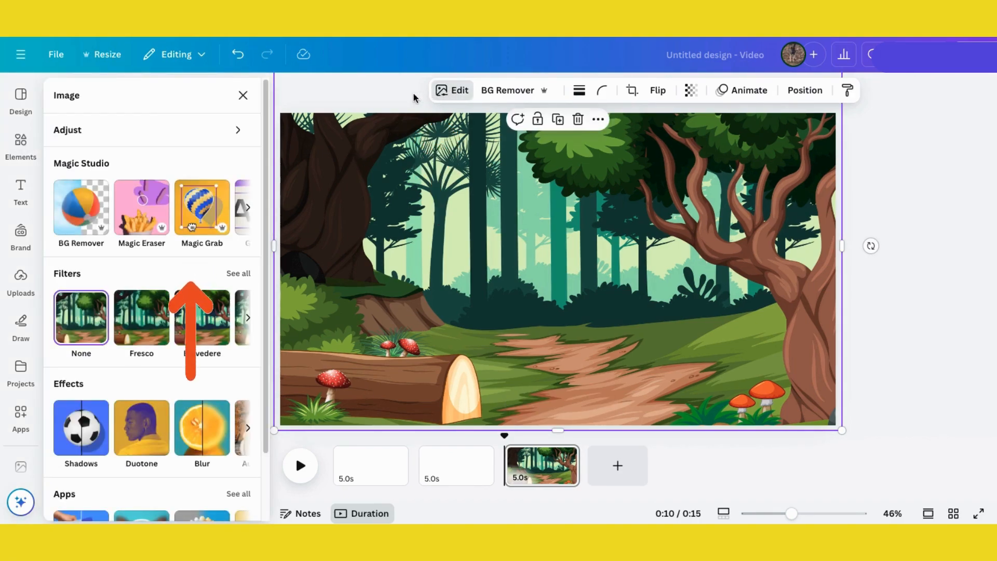
click(202, 211)
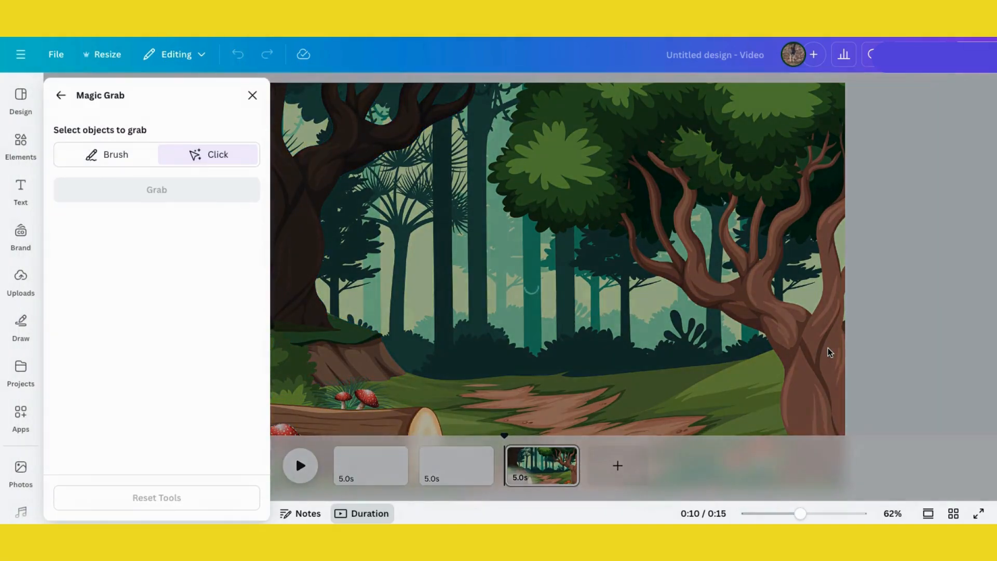
click(818, 347)
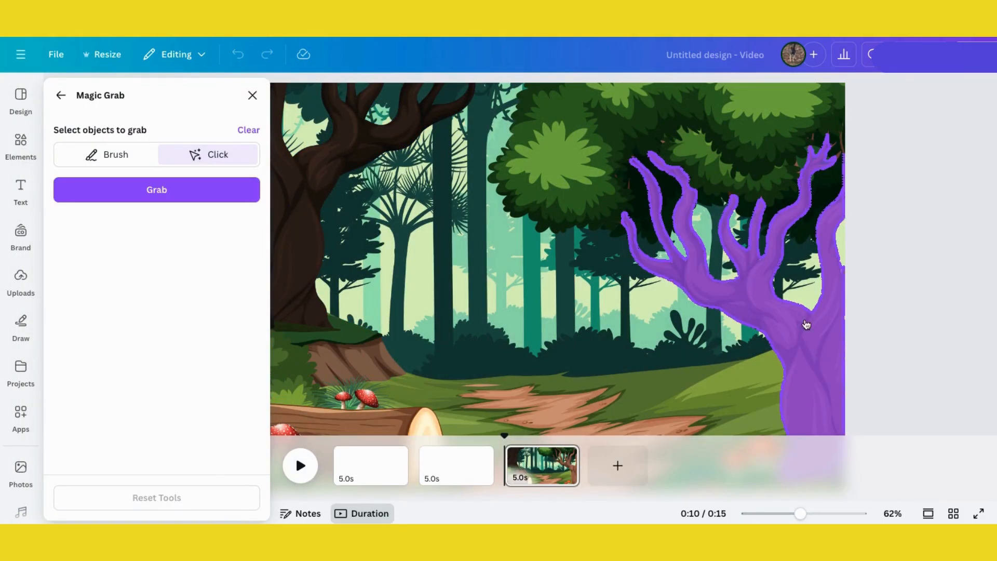
click(710, 137)
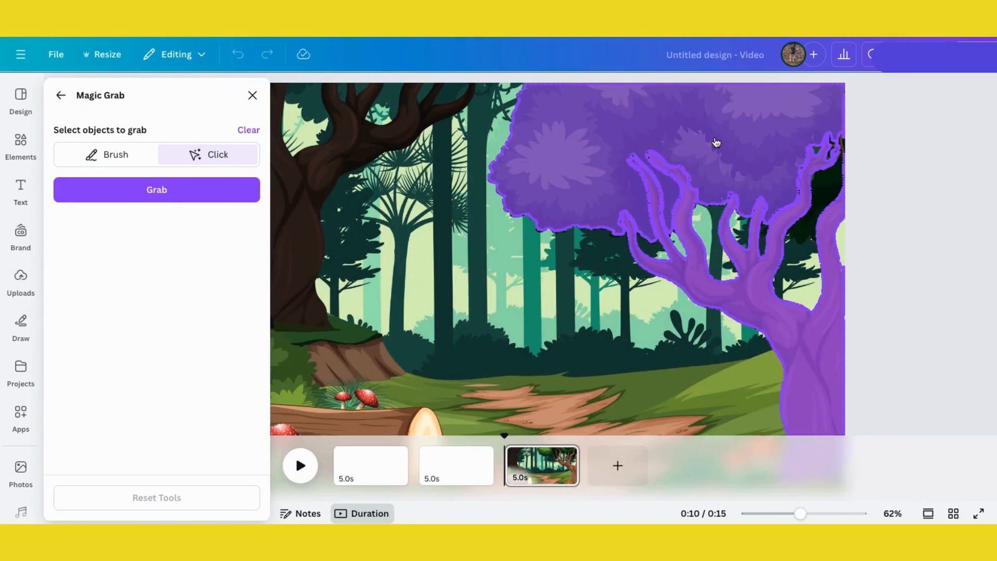
click(140, 192)
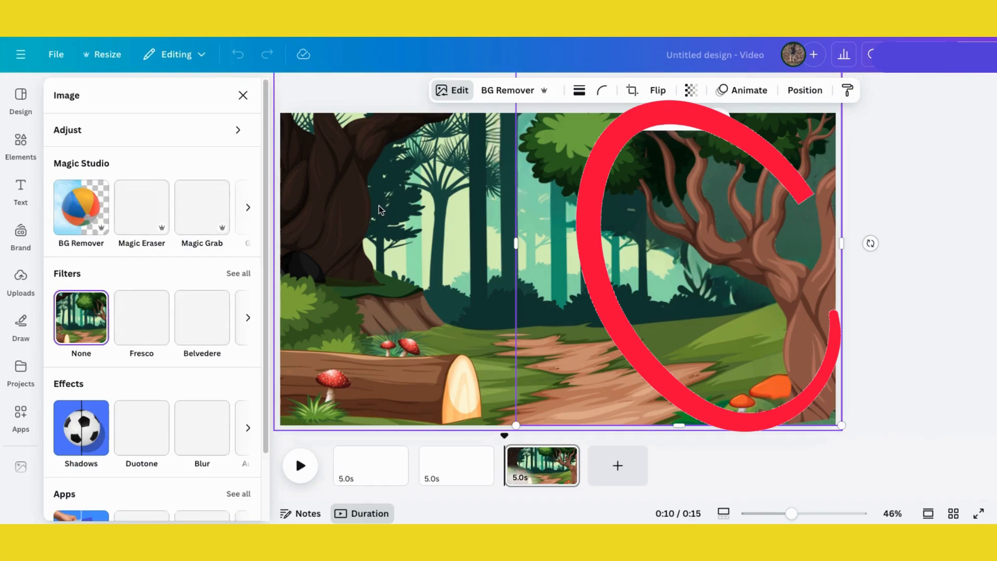
Step: Slide the grabbed tree across the scene and back into place, and move the forest page to the start of the timeline
drag(725, 243, 477, 243)
mouse_move(540, 291)
mouse_down()
mouse_move(809, 295)
mouse_move(801, 286)
mouse_move(772, 296)
mouse_move(797, 286)
mouse_up()
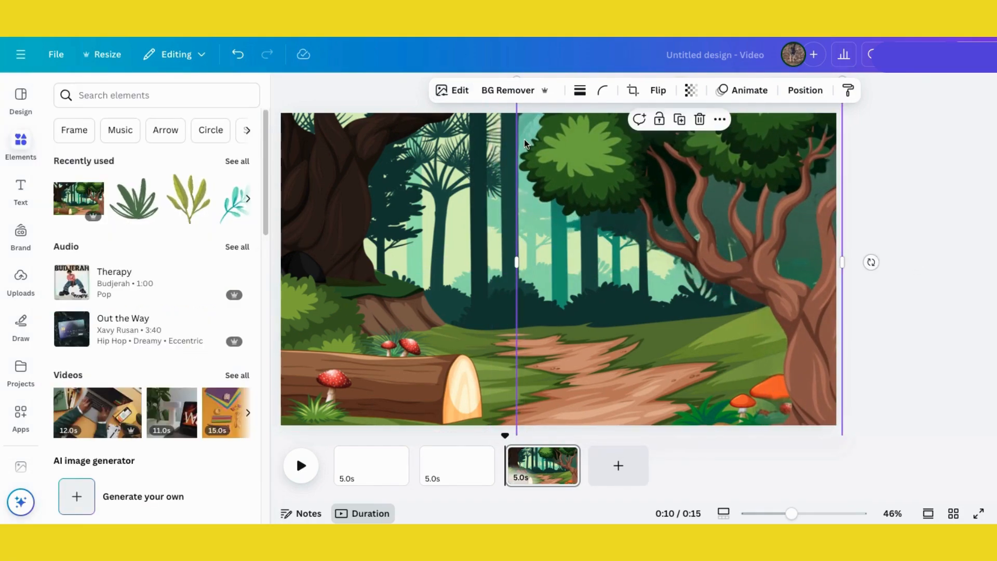
click(397, 180)
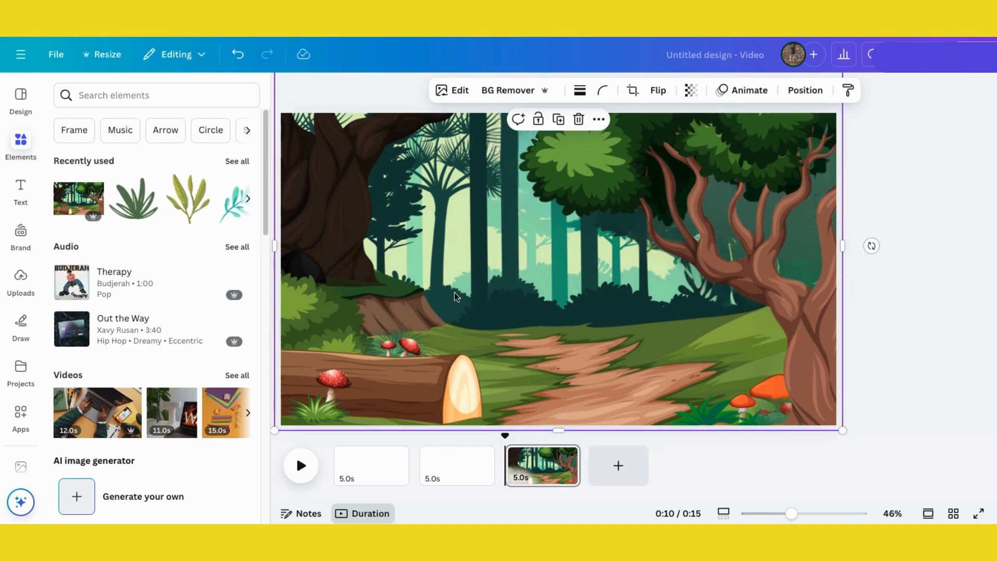
drag(540, 473, 371, 467)
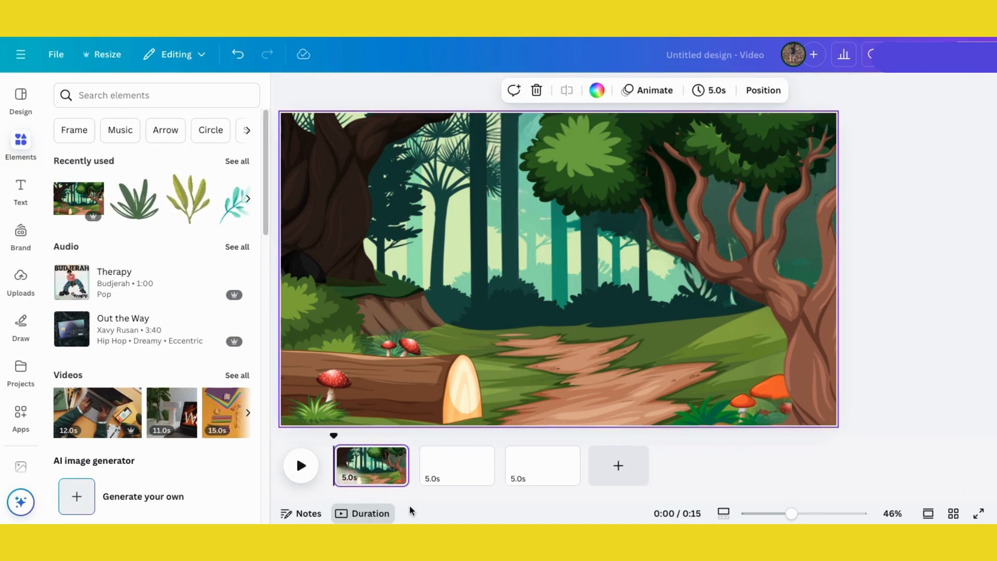
Step: Start Magic Grab on the forest image and select the fallen log with its grass tuft and large red mushroom
click(484, 195)
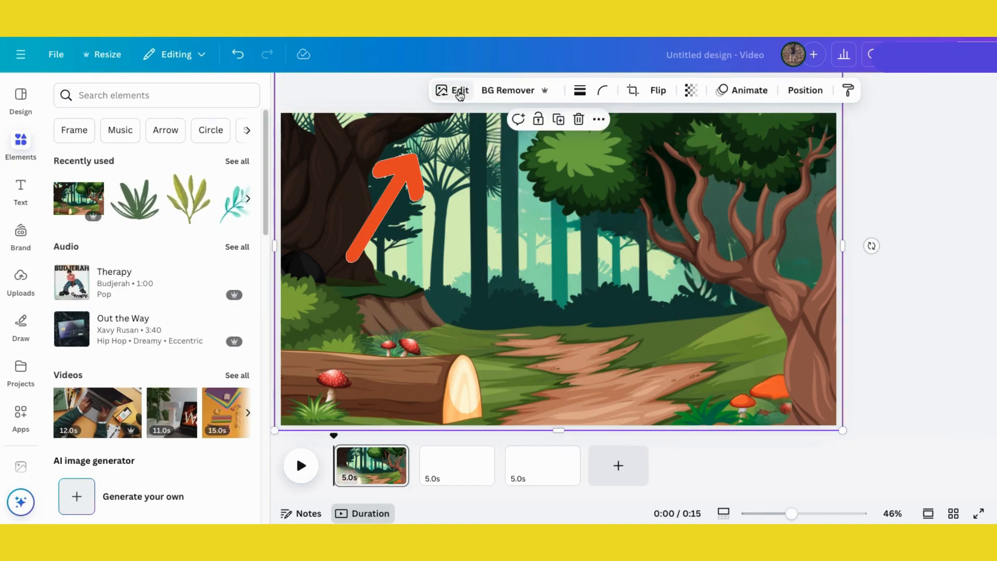
click(461, 90)
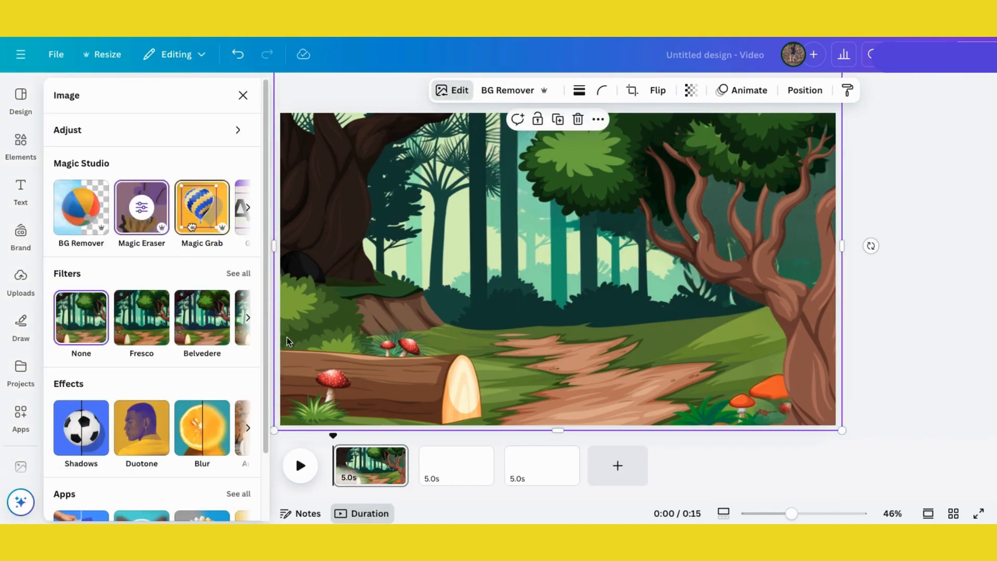
click(191, 226)
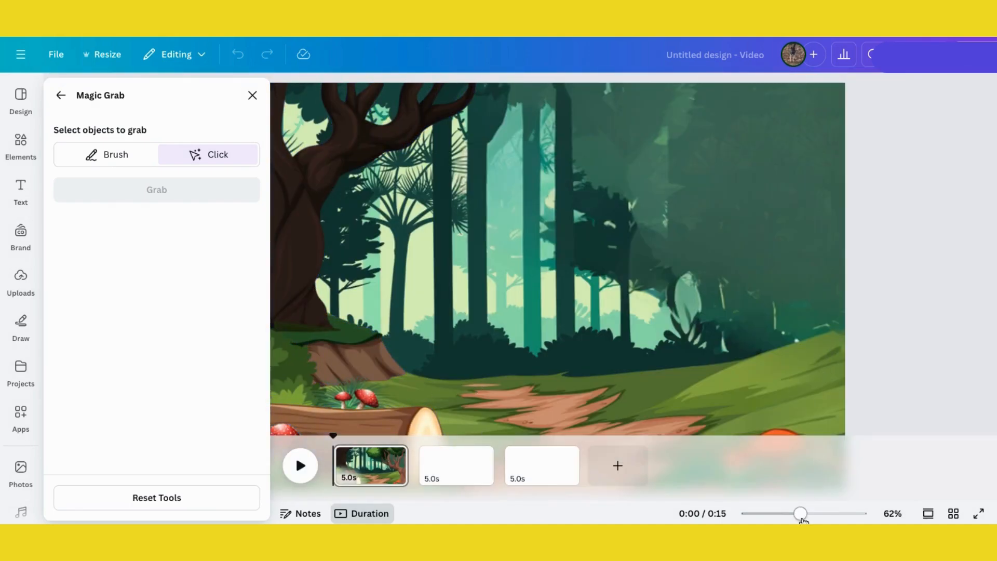
drag(800, 514, 788, 514)
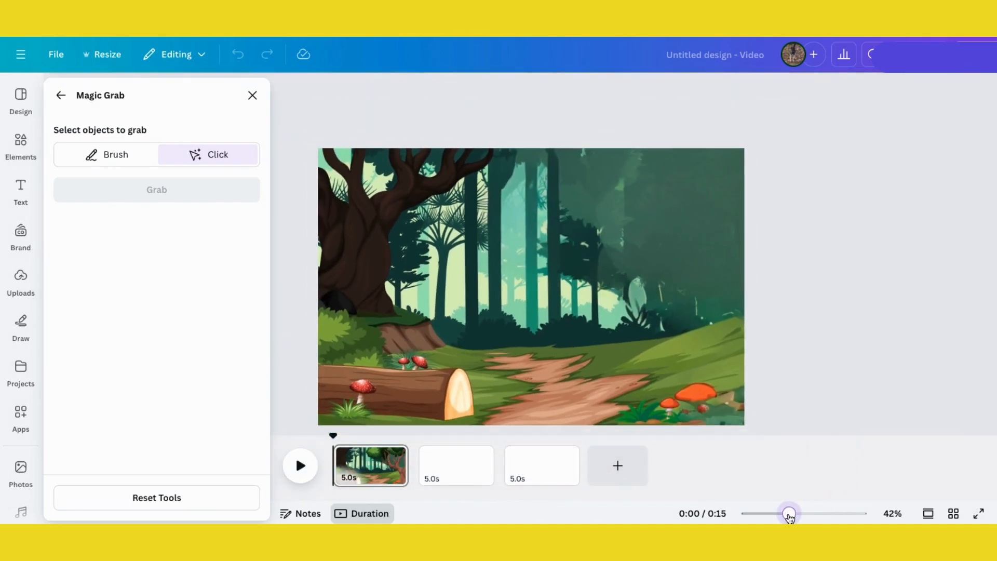
click(408, 392)
click(396, 393)
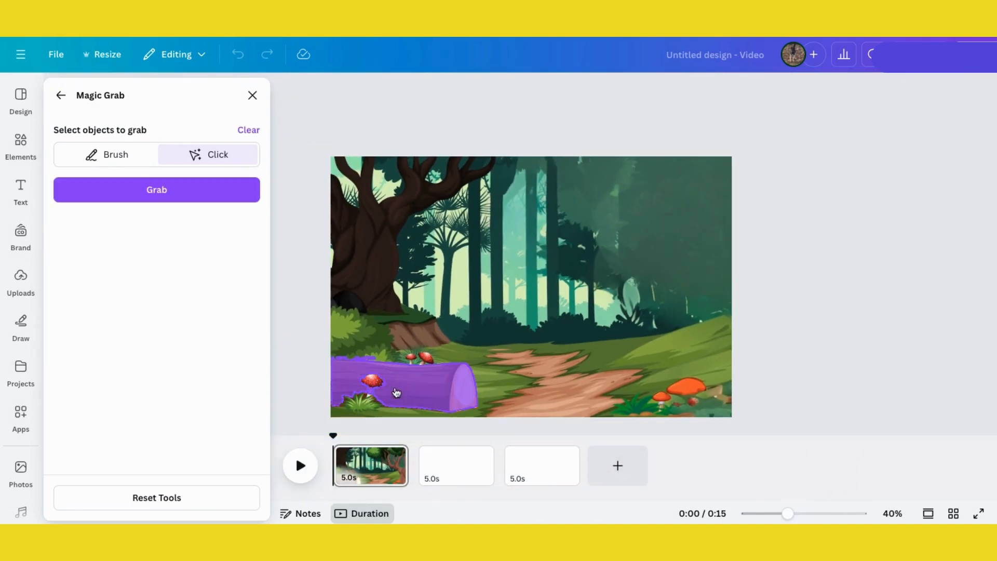
click(359, 406)
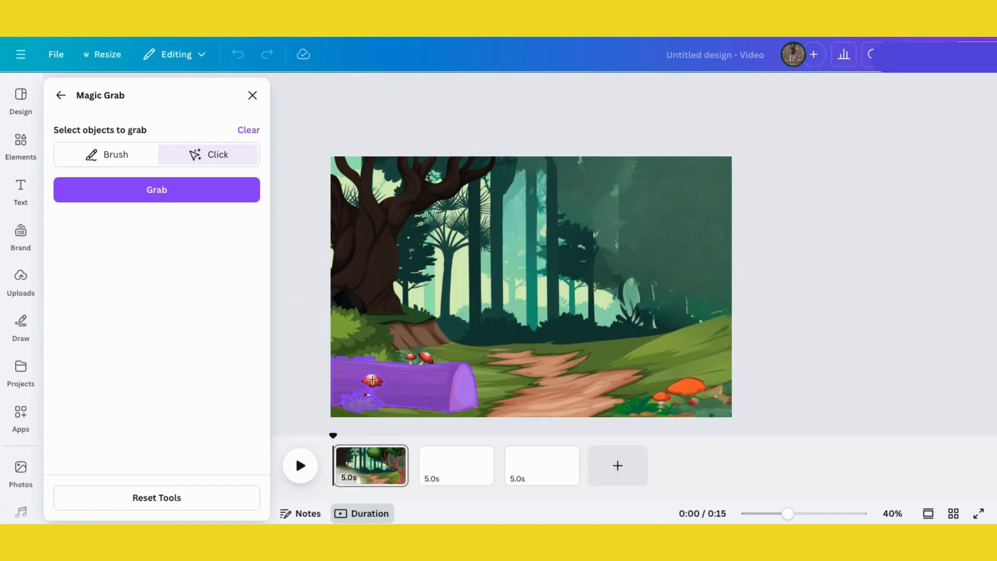
click(373, 381)
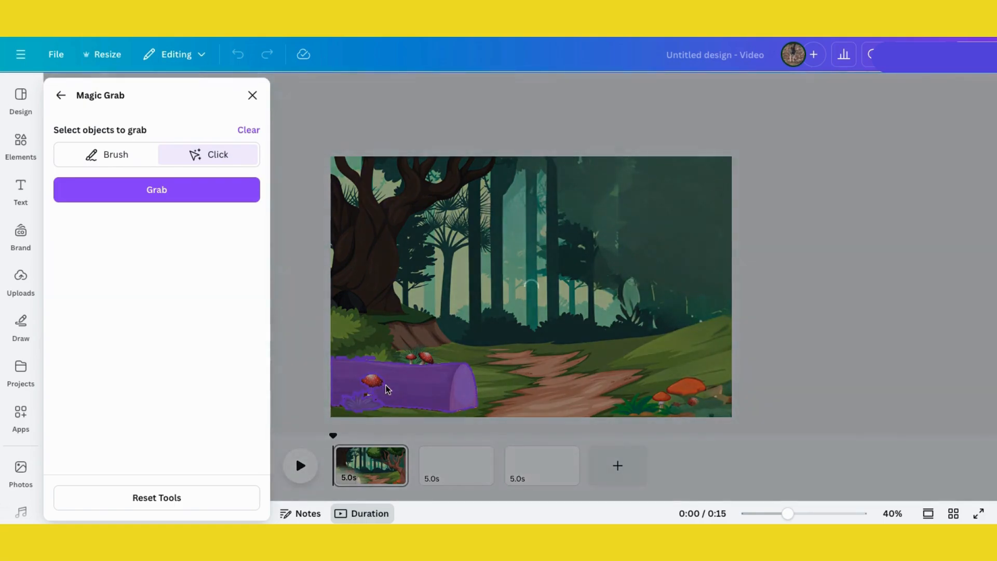
Step: Add the small mushrooms behind the log to the selection, grab it all, and align the log piece with the page's lower-left corner
scroll(387, 389, up, 3)
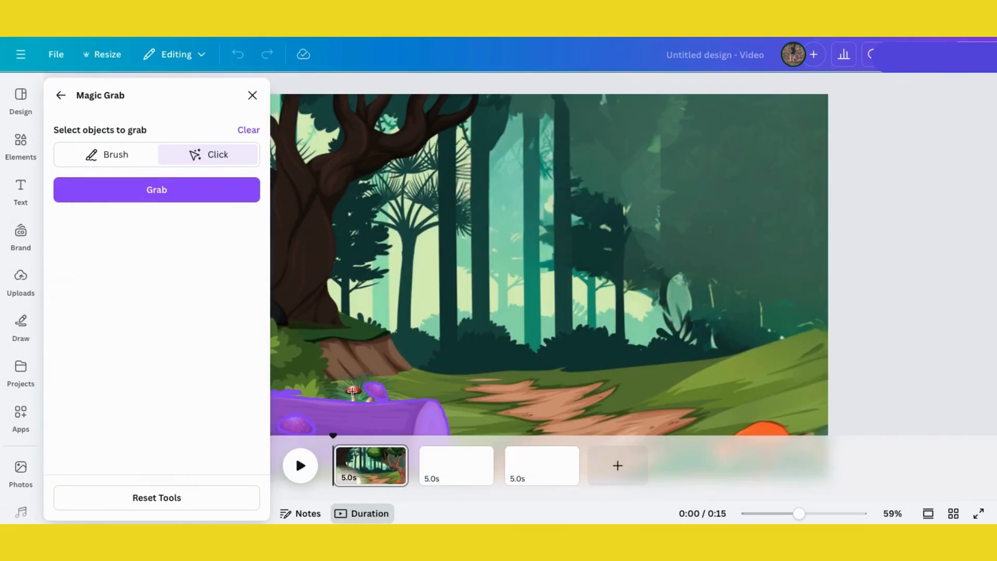
click(353, 412)
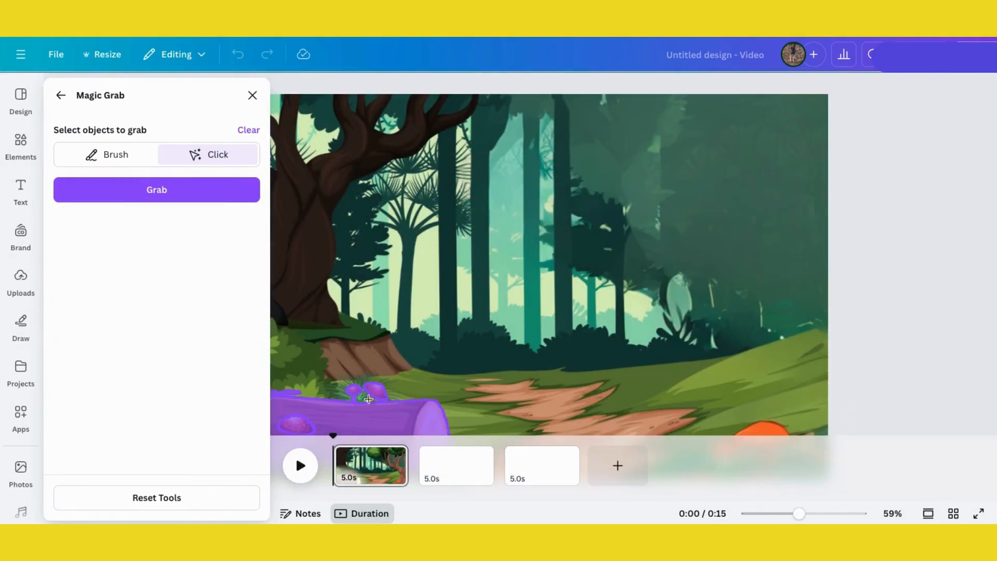
click(368, 398)
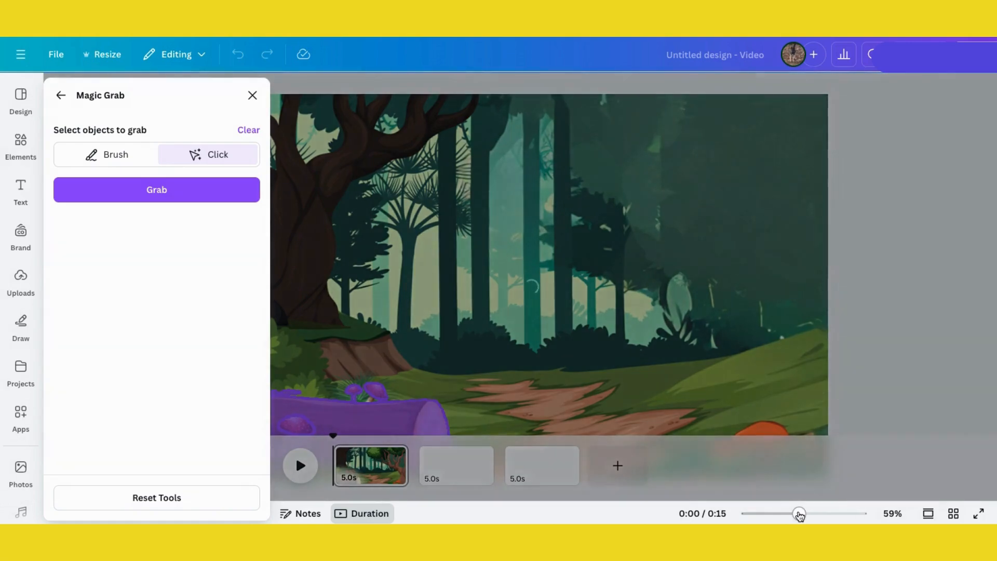
drag(798, 514, 790, 514)
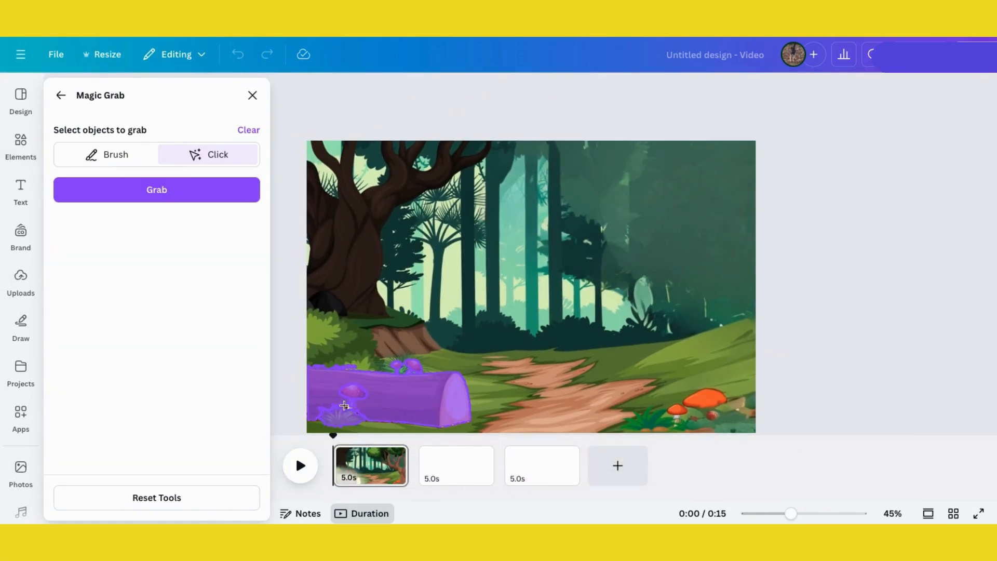
click(347, 406)
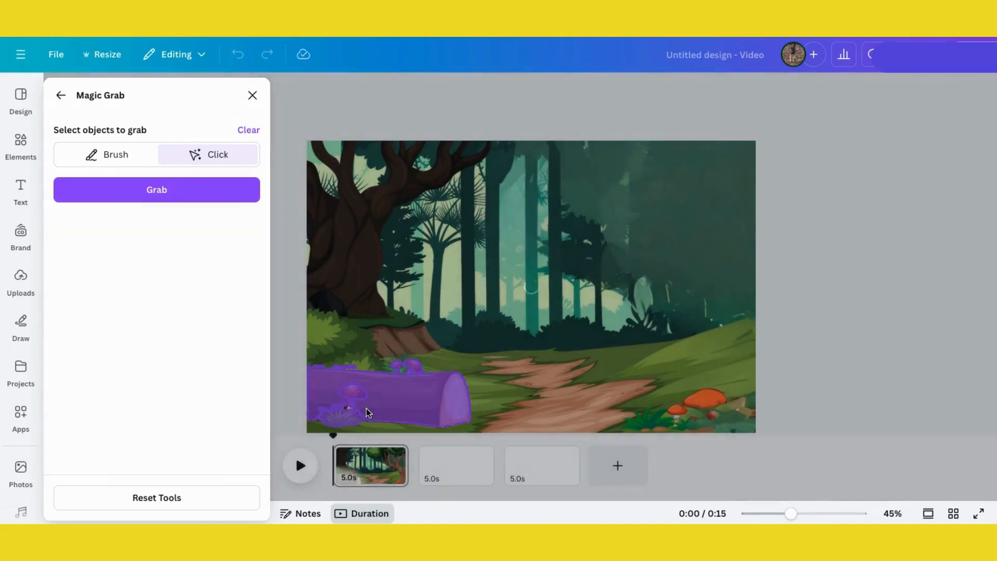
click(367, 408)
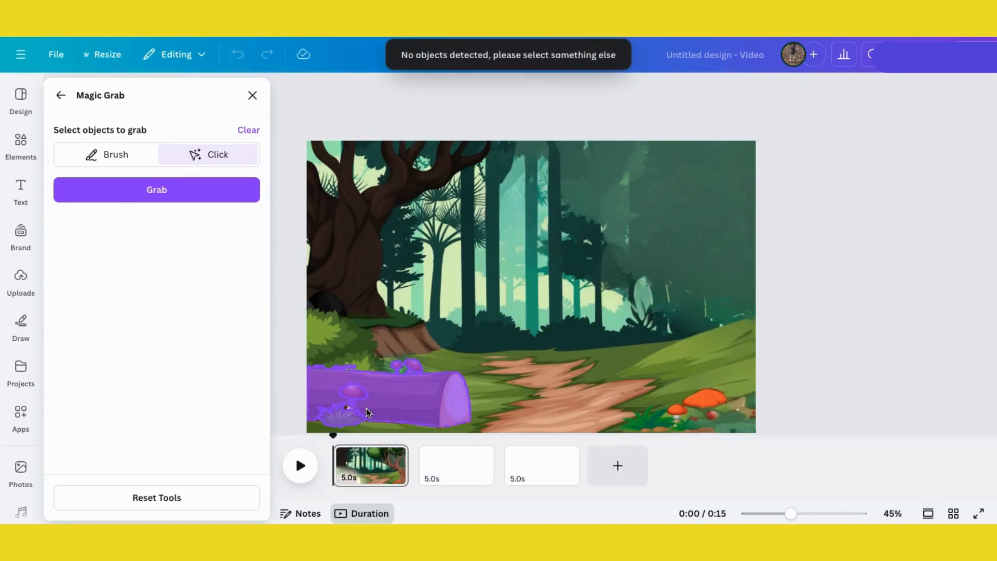
click(160, 189)
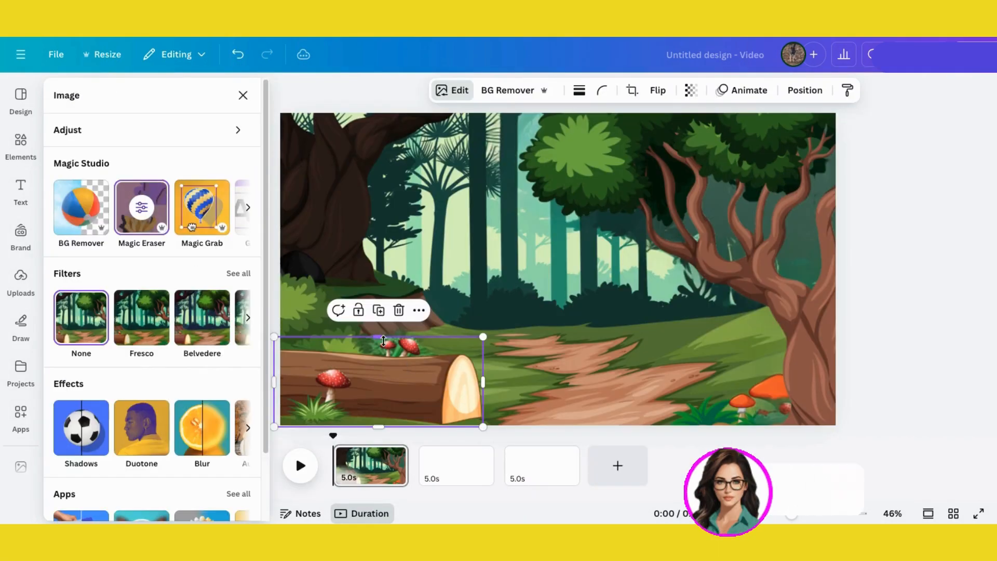
mouse_move(394, 384)
mouse_down()
mouse_move(549, 360)
mouse_move(469, 398)
mouse_move(521, 361)
mouse_move(589, 380)
mouse_move(494, 129)
mouse_move(436, 374)
mouse_move(403, 385)
mouse_up()
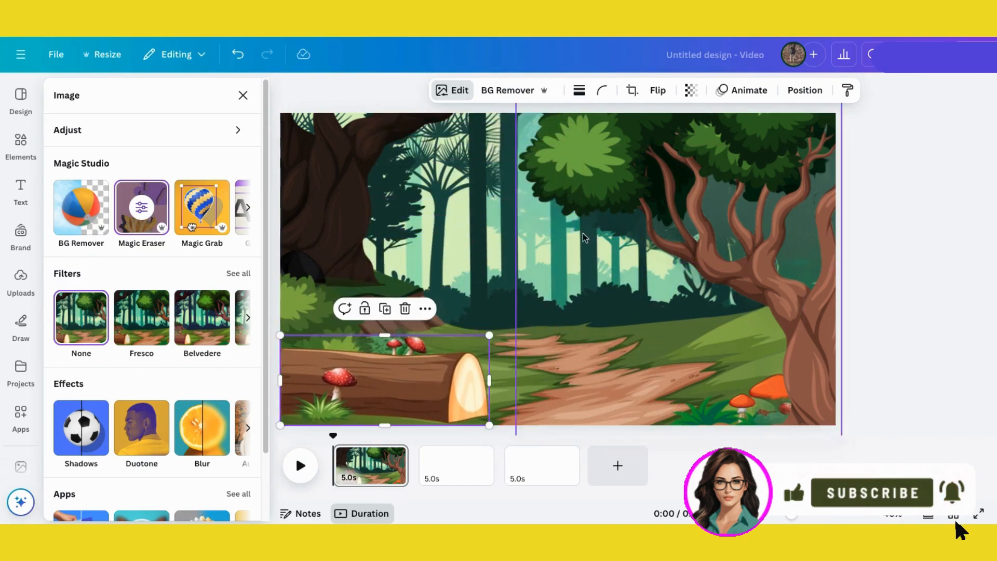
Step: Examine the stacking order of the log, tree and forest background among all layers of the page
click(401, 291)
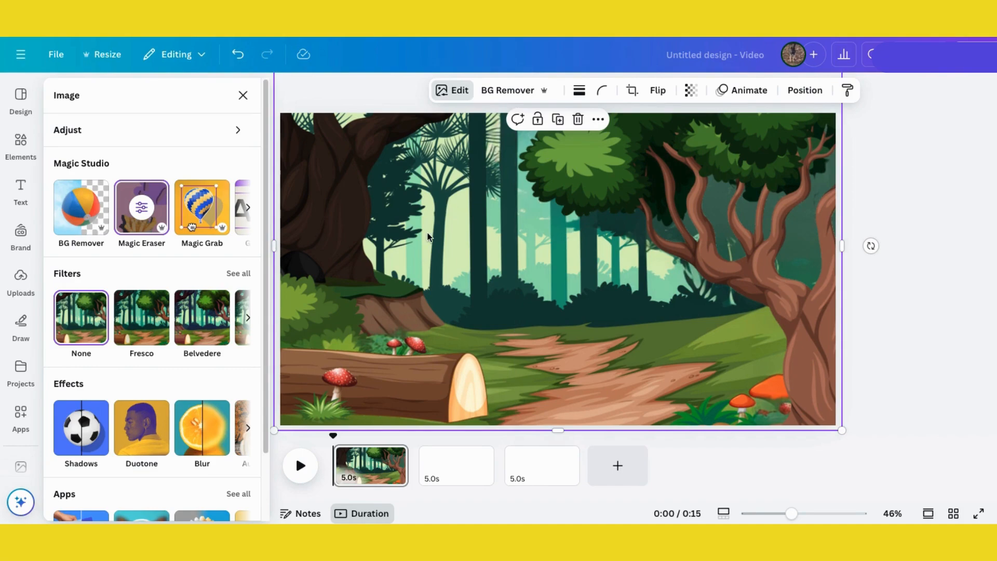
click(804, 92)
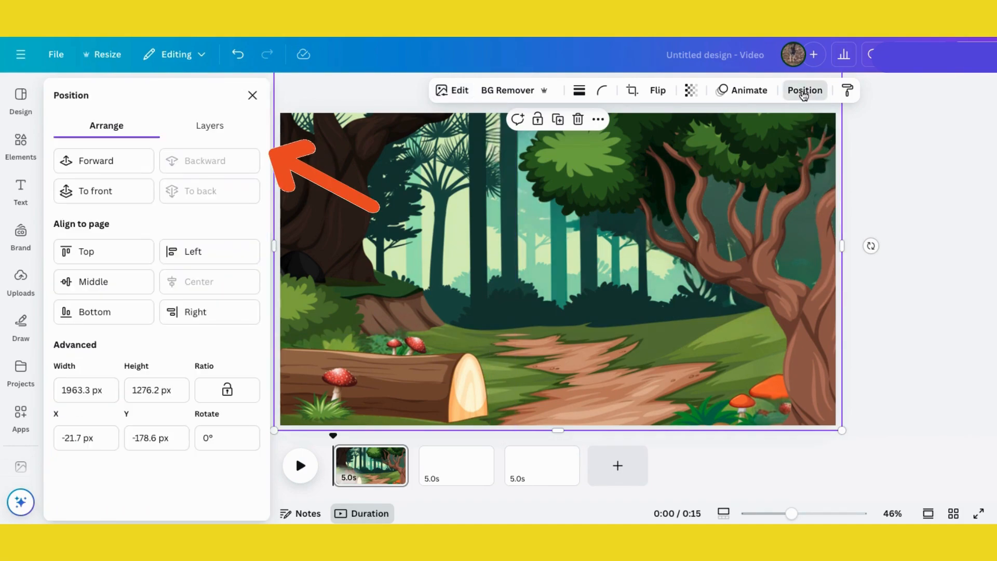
click(210, 126)
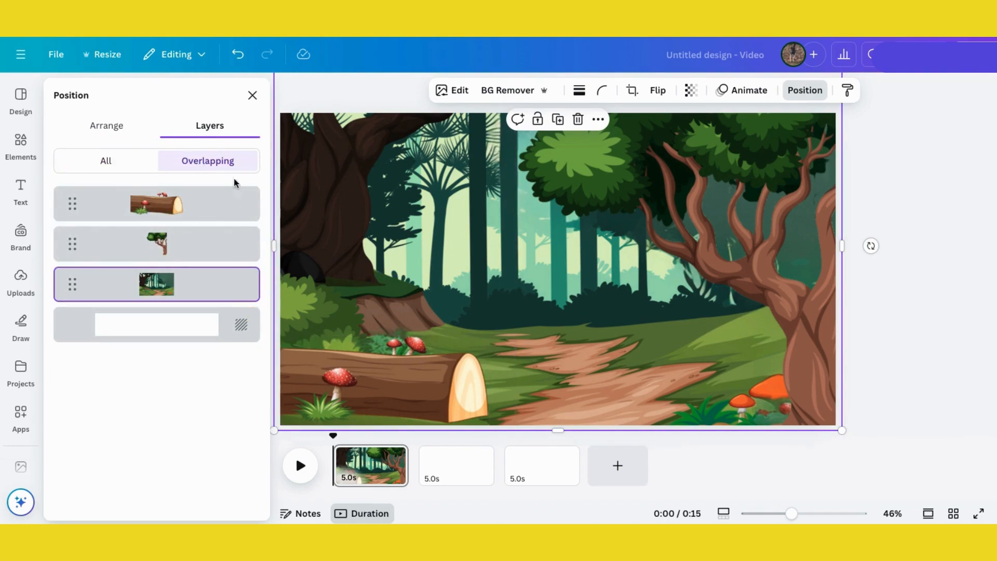
click(105, 161)
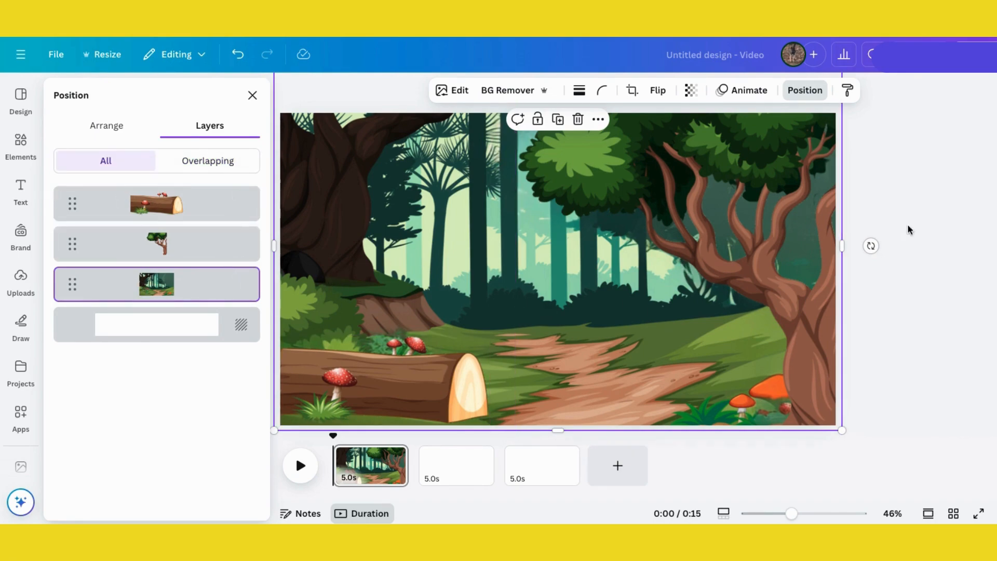
click(252, 96)
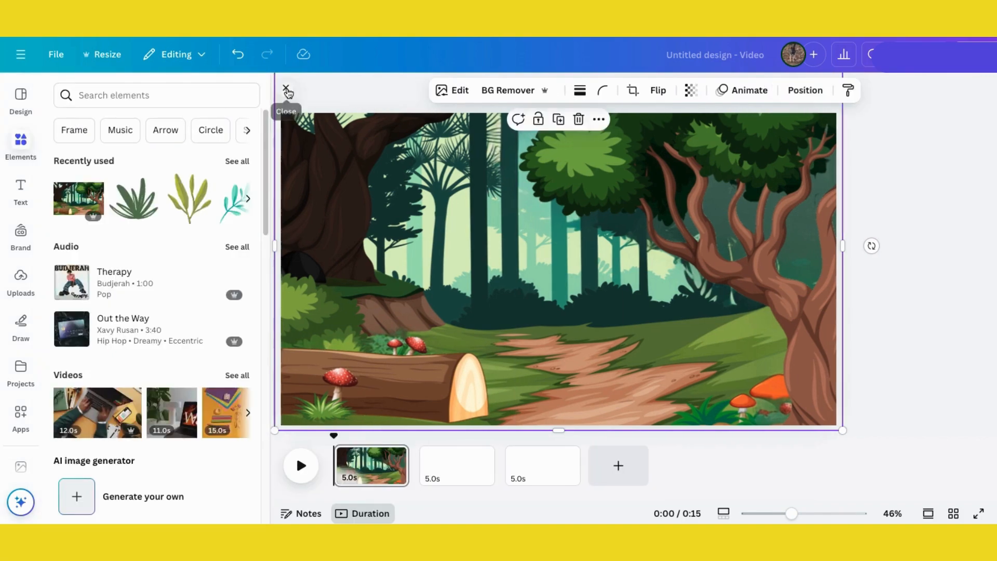
Step: Search the elements library for "vines", limit the results to animated ones, and show all graphics results
click(110, 93)
text(vines)
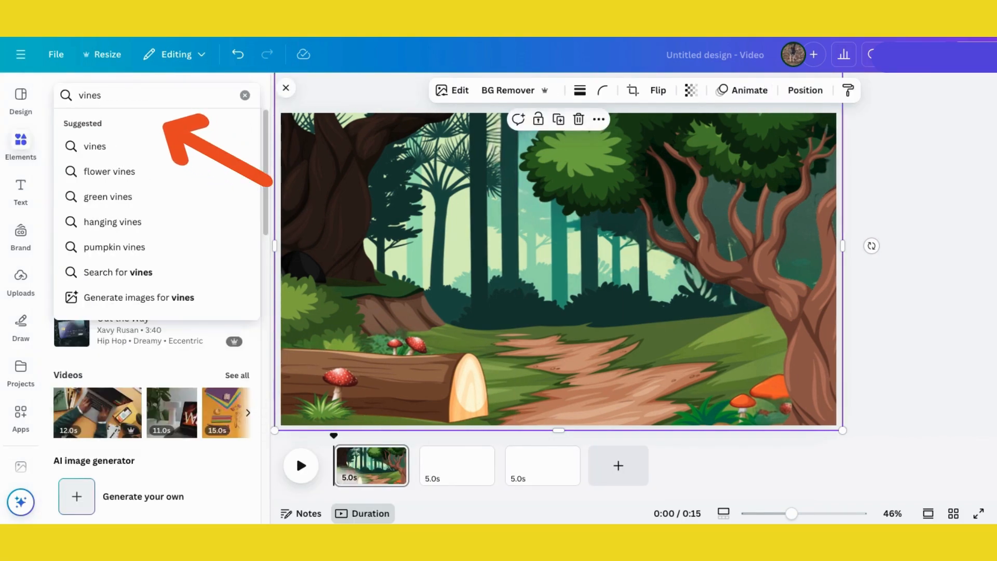
key(Return)
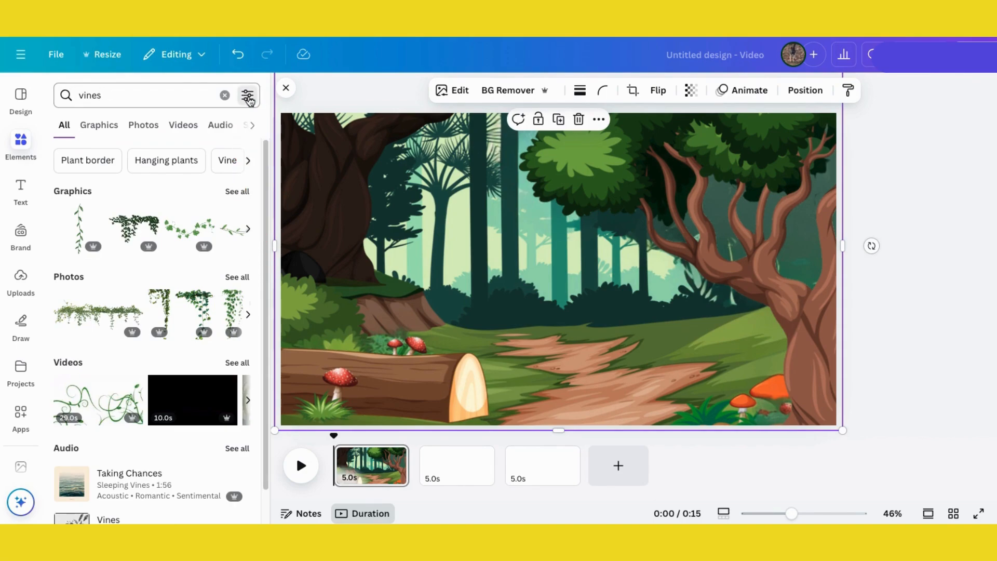
click(248, 96)
click(98, 339)
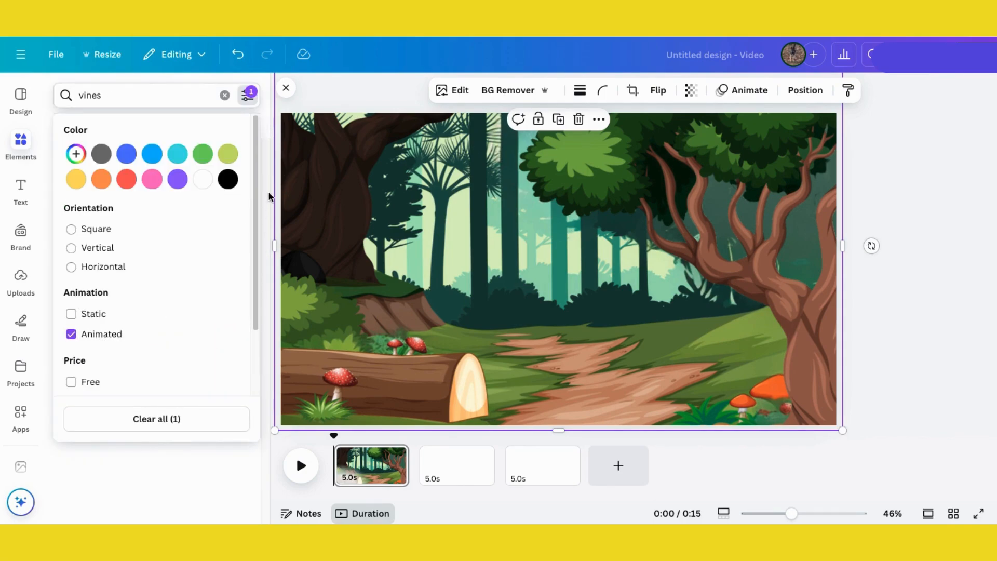
click(267, 176)
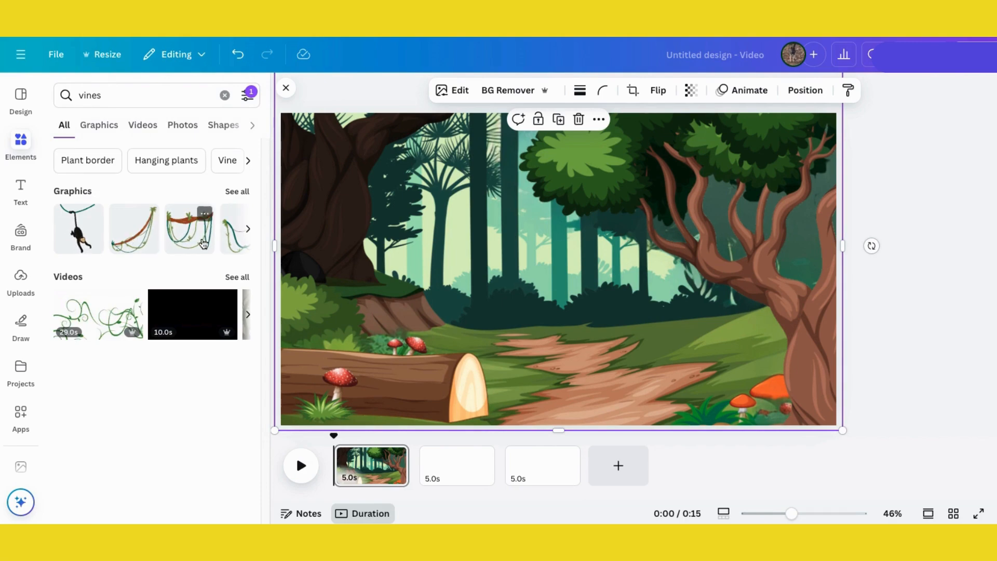
click(238, 191)
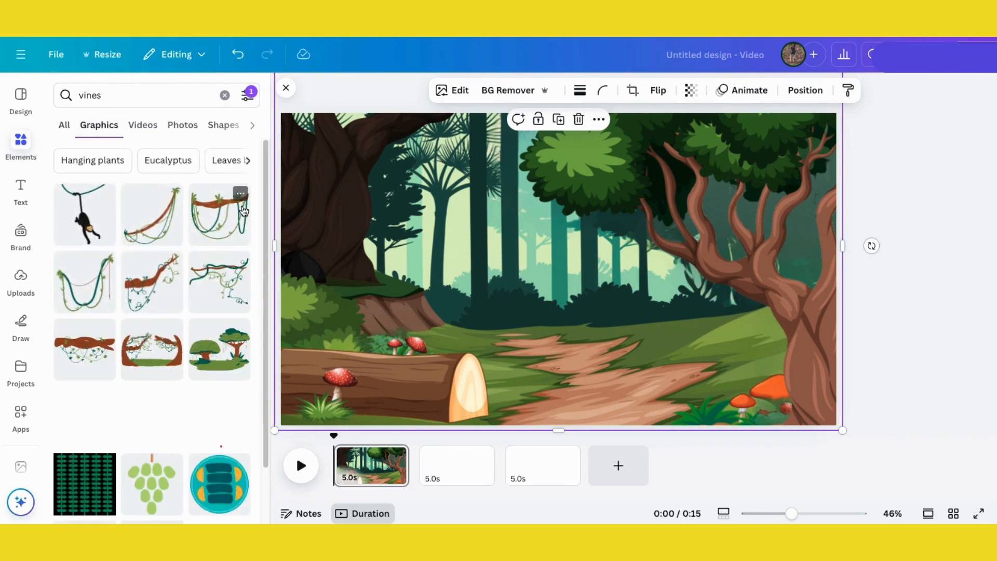
Step: Add the slanted brown branch with hanging vines, rotate it clockwise, and place it across the dark tree in the scene's upper-left corner
click(155, 222)
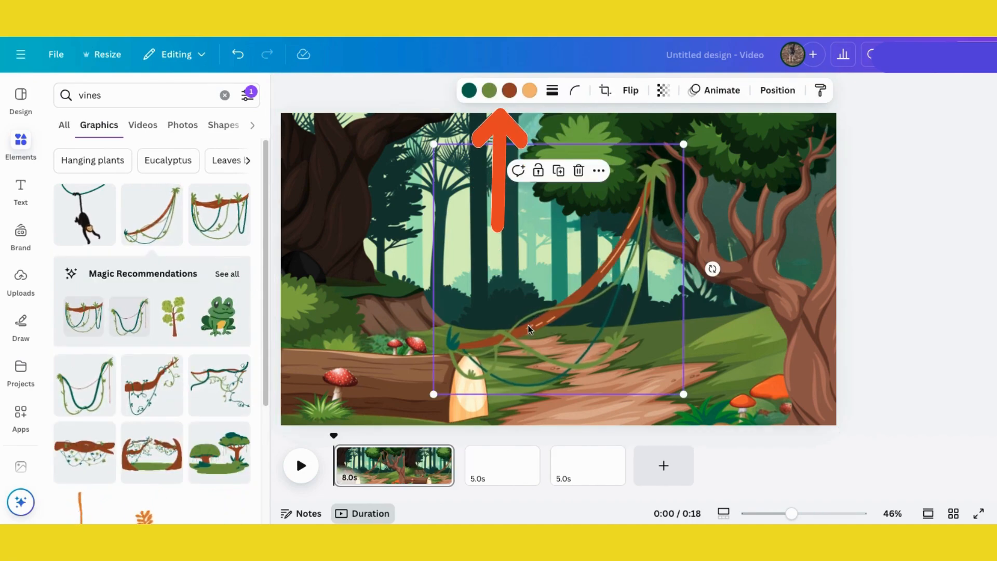
drag(528, 325, 301, 286)
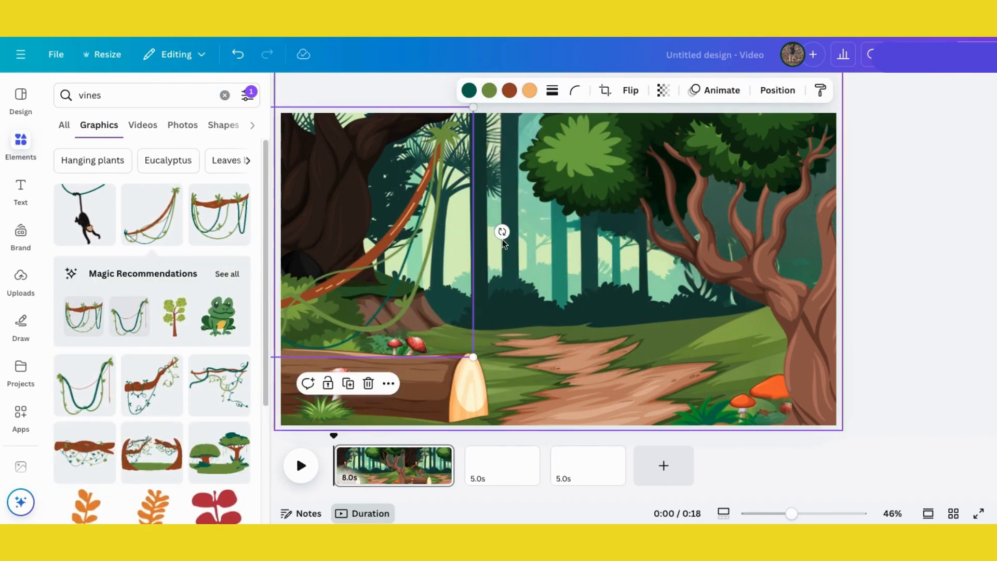
drag(502, 232, 482, 306)
mouse_move(415, 242)
mouse_down()
mouse_move(481, 170)
mouse_move(462, 162)
mouse_up()
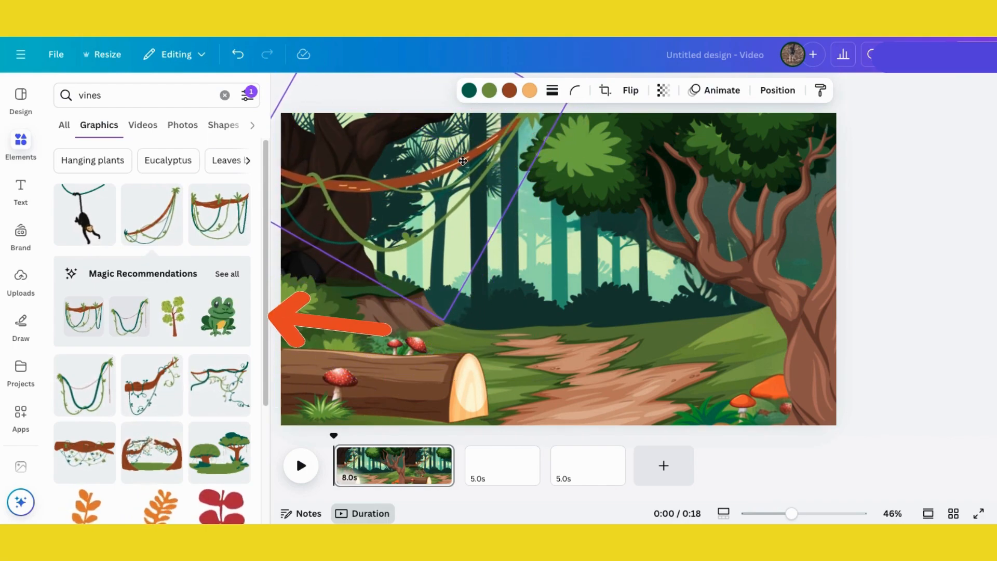
click(924, 276)
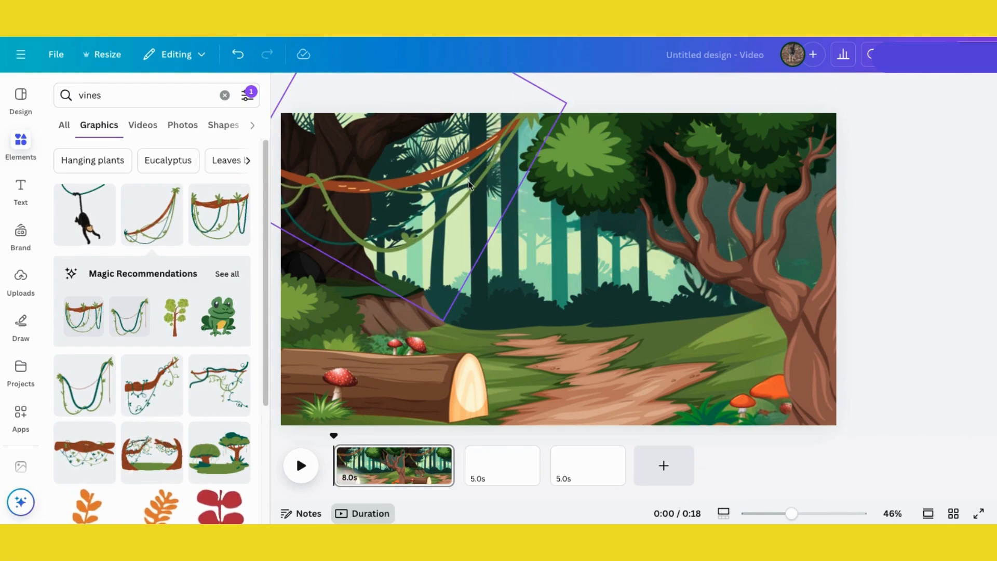
Step: Add the recommended animated green frog, shrink it to a small figure, and seat it on top of the fallen log
click(218, 316)
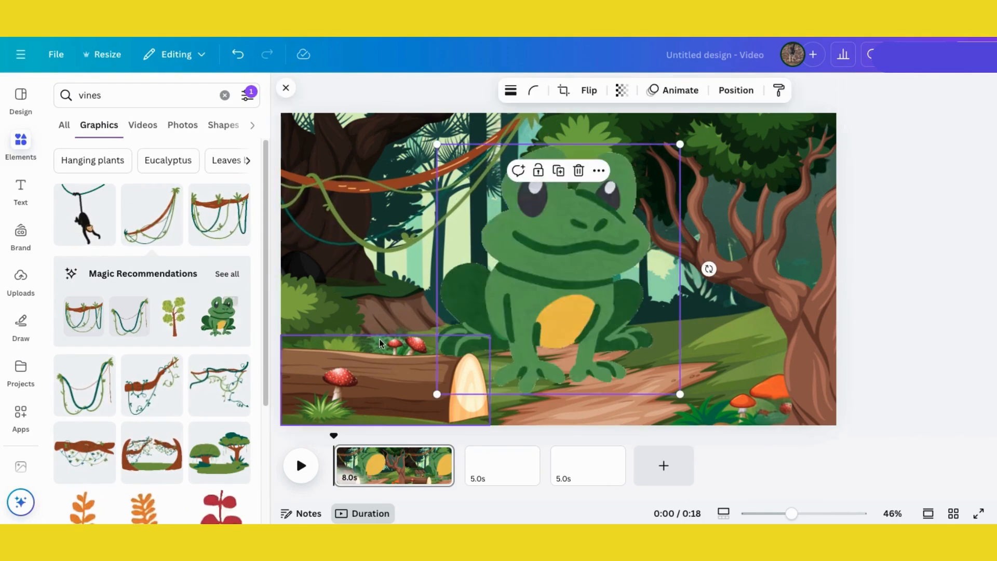
drag(679, 141, 494, 335)
drag(469, 369, 402, 354)
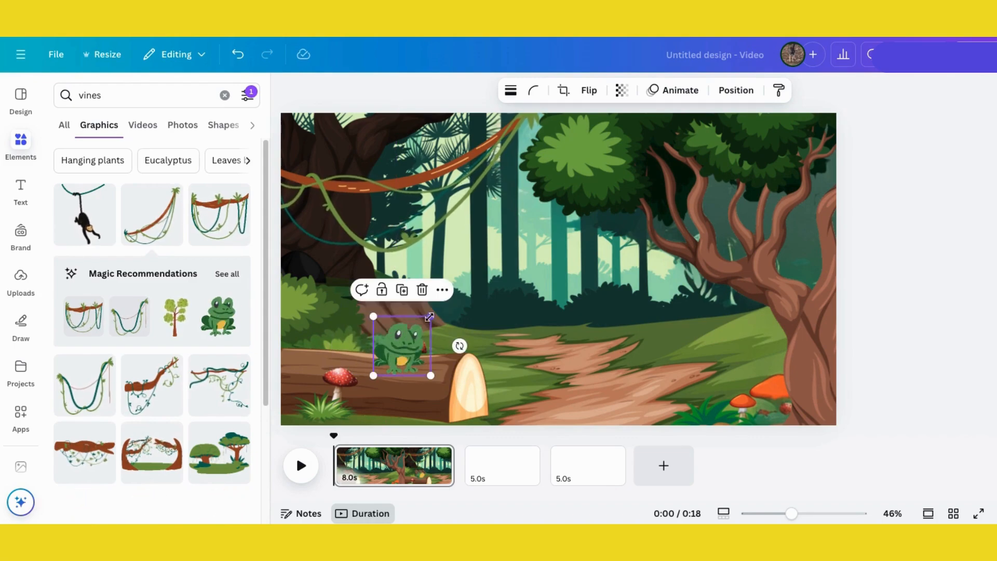
click(945, 264)
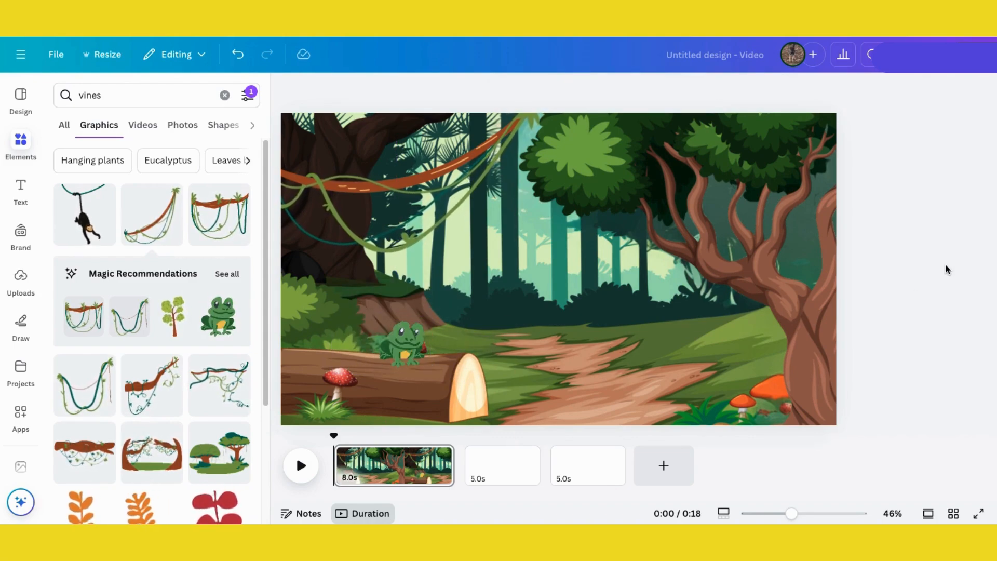
Step: Search the animated graphics for "hiker" and switch to the related "Hiking" search
drag(106, 96, 61, 84)
text(h)
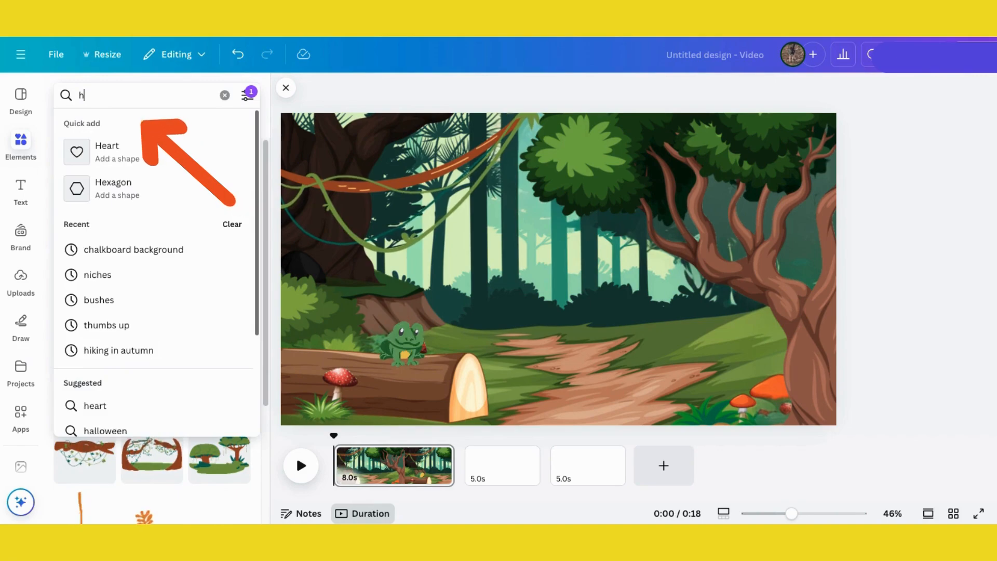
text(iker)
key(Return)
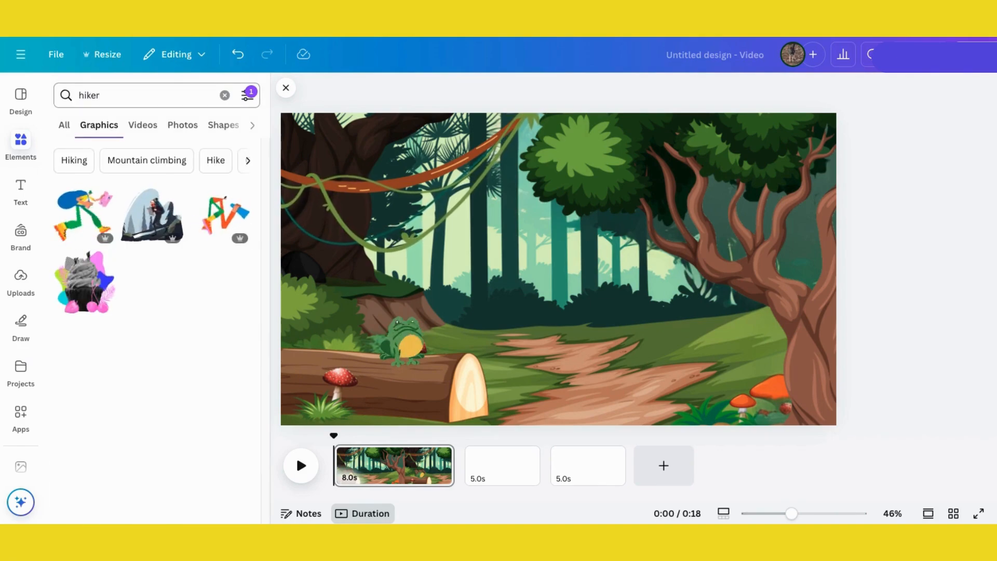
click(77, 158)
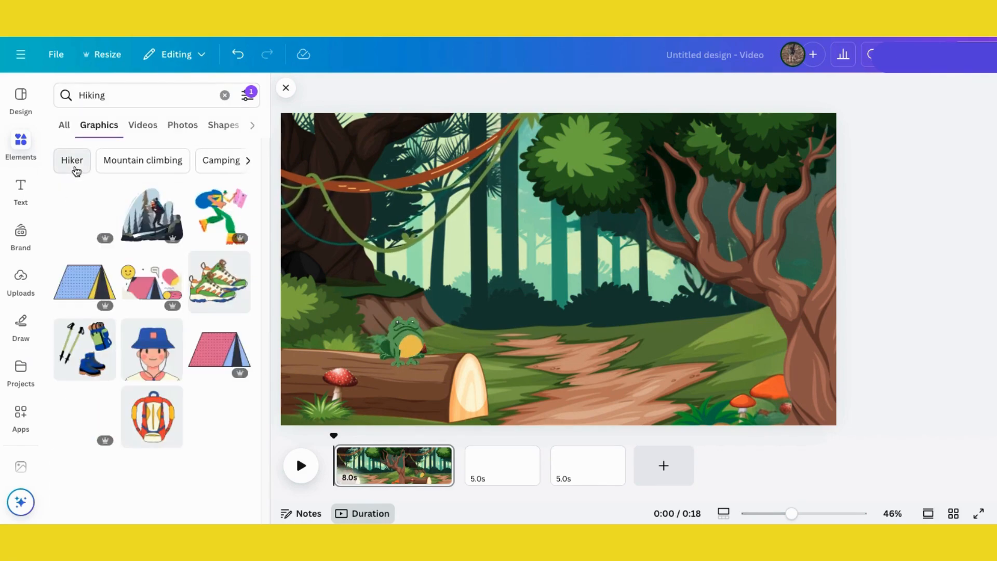
Step: Add the walking hiker with the map, shrink it, flip it horizontally, and place it at the far end of the dirt trail
click(86, 214)
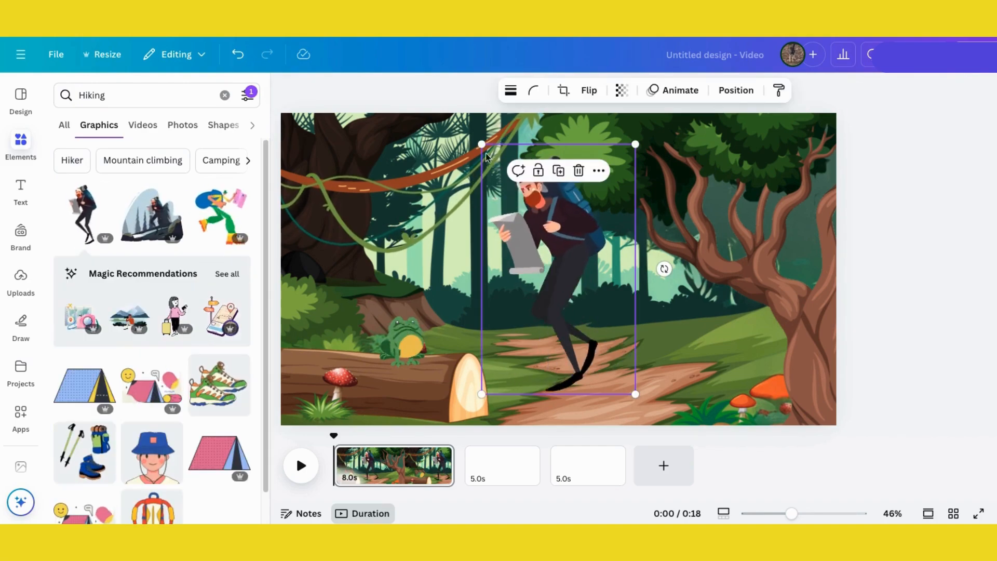
drag(482, 144, 554, 263)
click(589, 91)
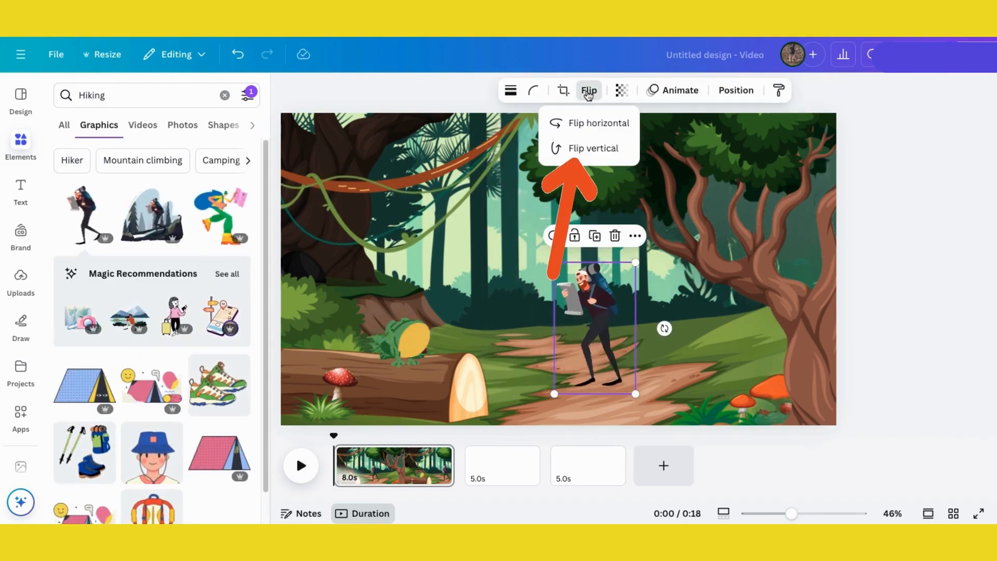
click(597, 123)
drag(595, 319, 486, 258)
drag(536, 211, 513, 249)
drag(492, 272, 498, 271)
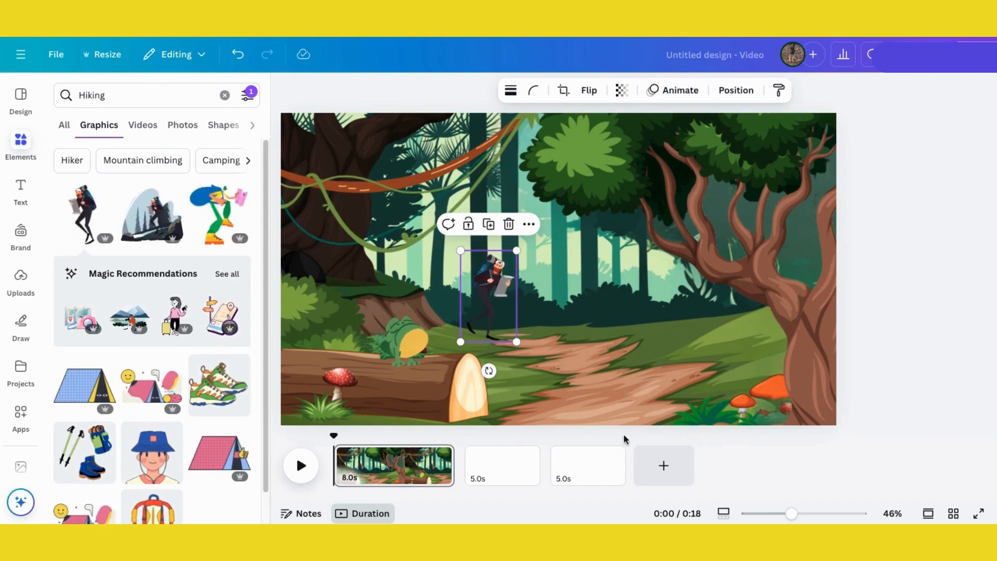
Step: Create a custom animation for the hiker that moves it from the forest edge down along the dirt trail
click(674, 91)
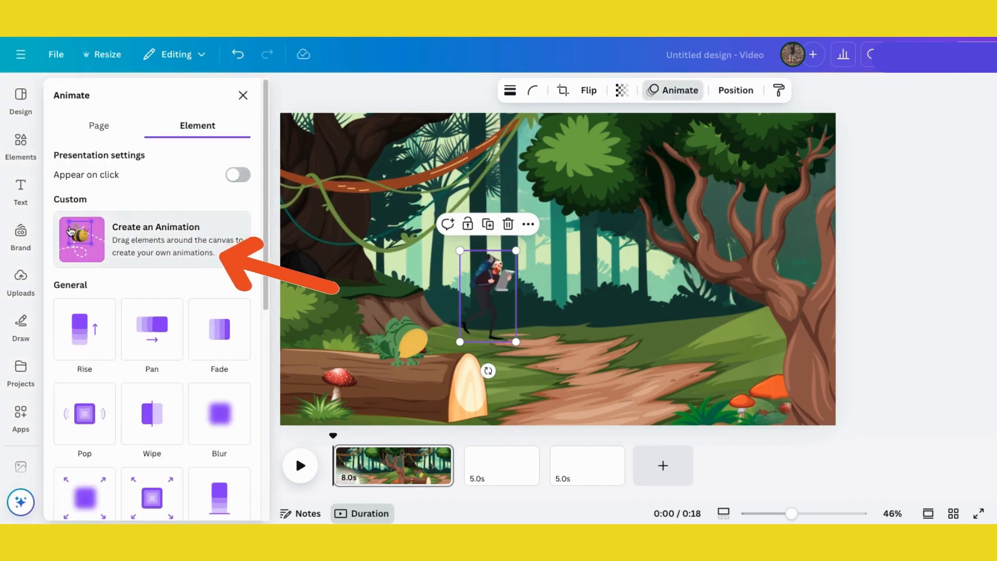
click(88, 229)
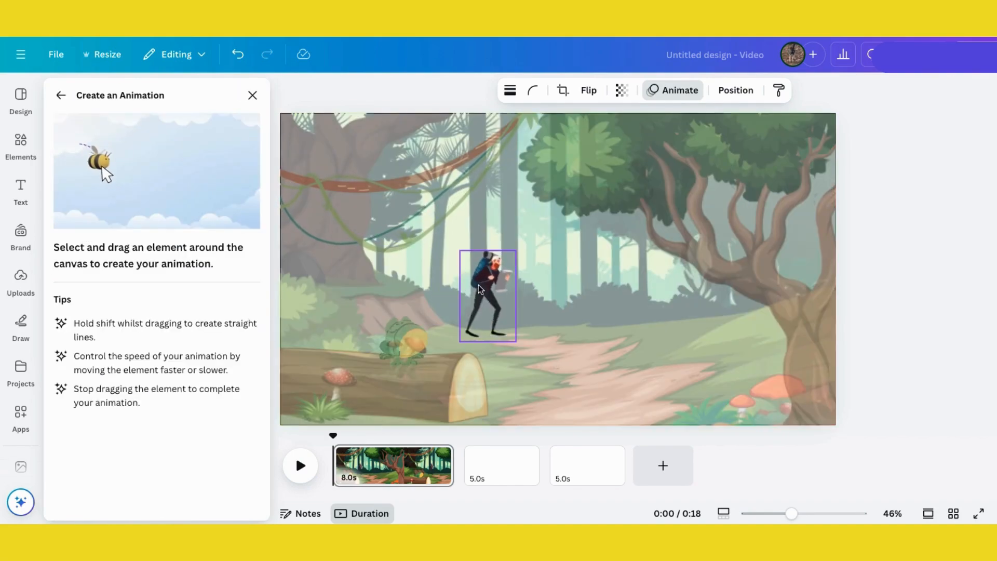
mouse_move(495, 292)
mouse_down()
mouse_move(562, 352)
mouse_move(617, 376)
mouse_move(659, 367)
mouse_up()
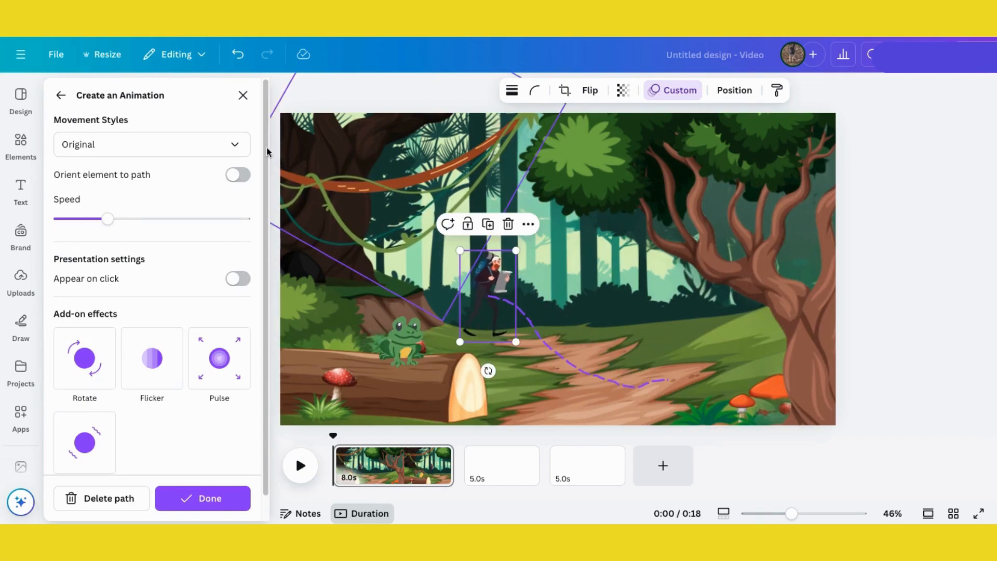
Step: Try the Smooth movement style on the hiker's path, set it to Steady, and finish the animation
click(239, 151)
click(89, 204)
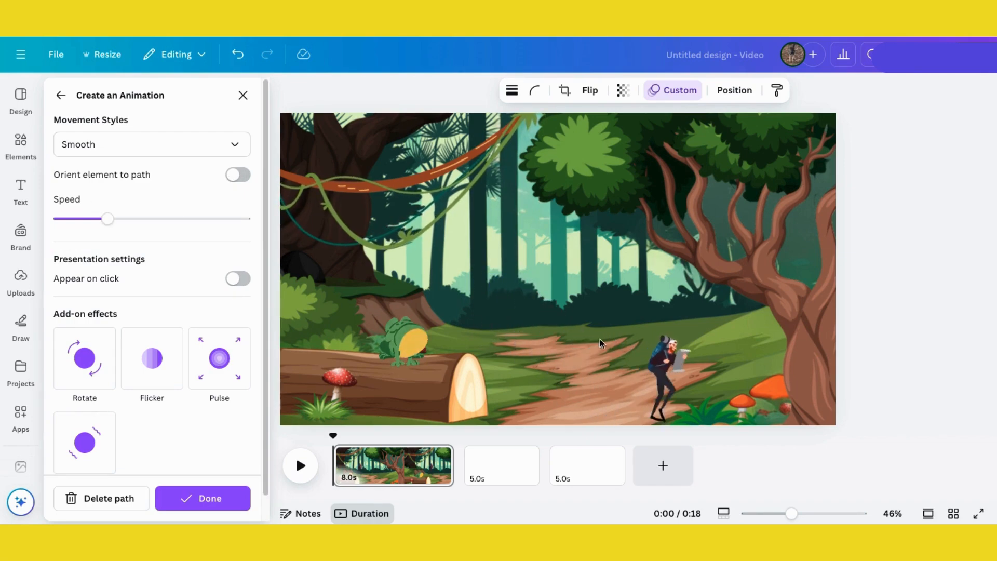
click(232, 146)
click(67, 231)
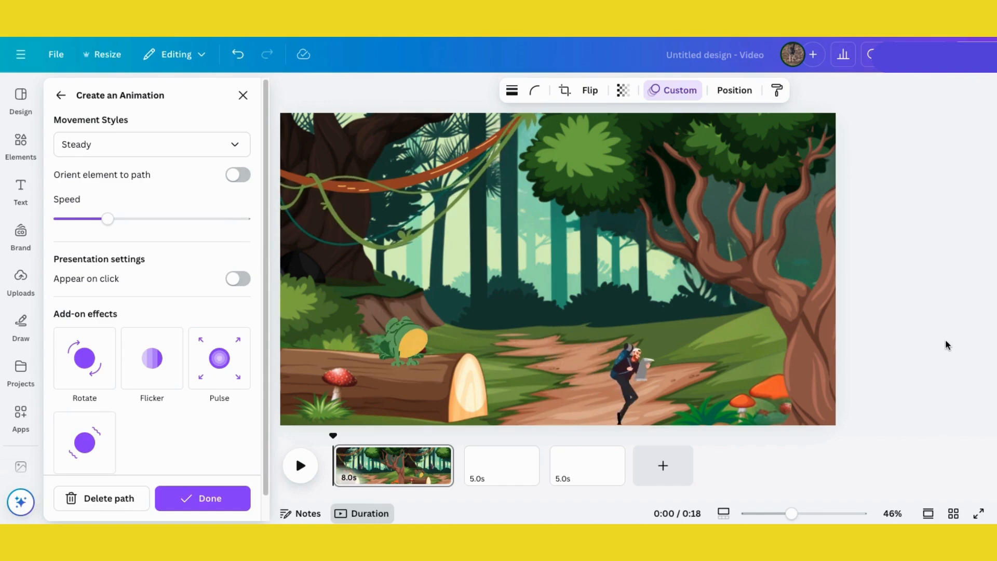
click(204, 498)
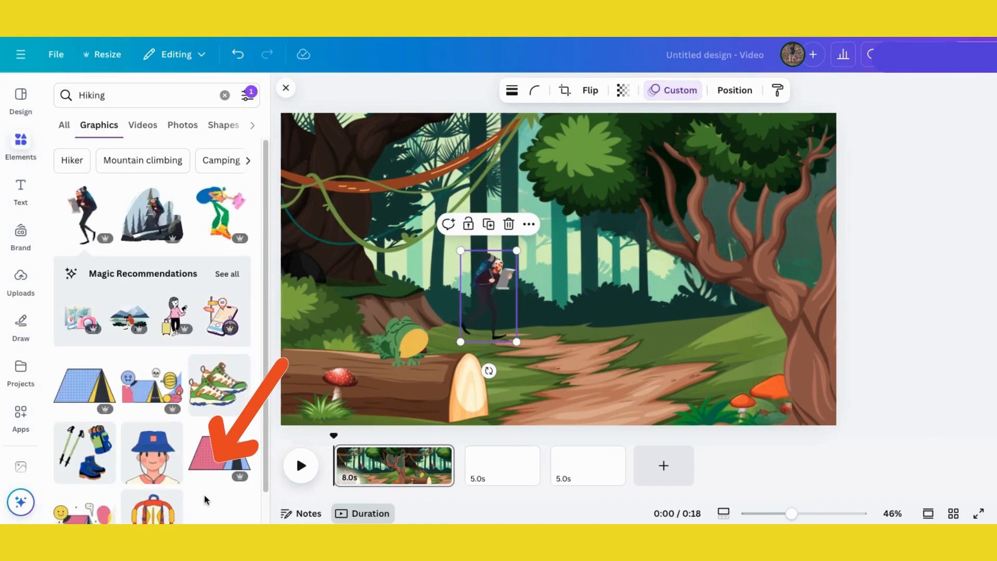
Step: Open the forest scene's layer list and compare the overlapping layers with all layers
click(483, 357)
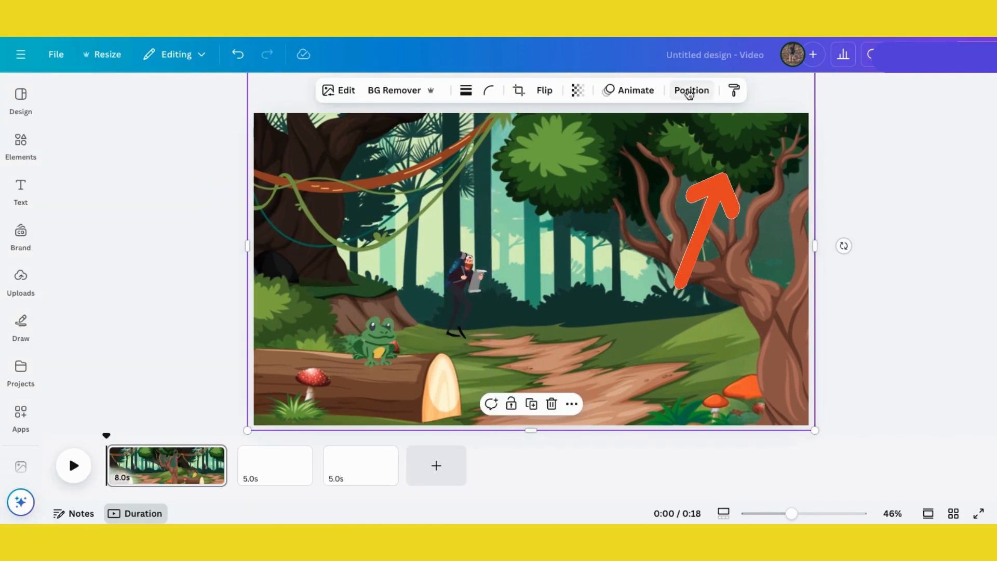
click(692, 90)
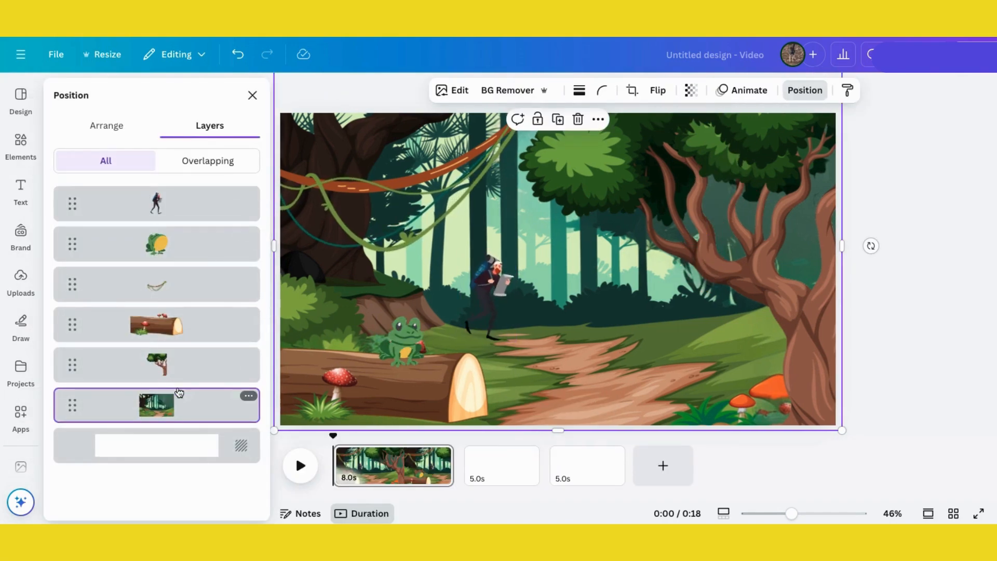
click(203, 160)
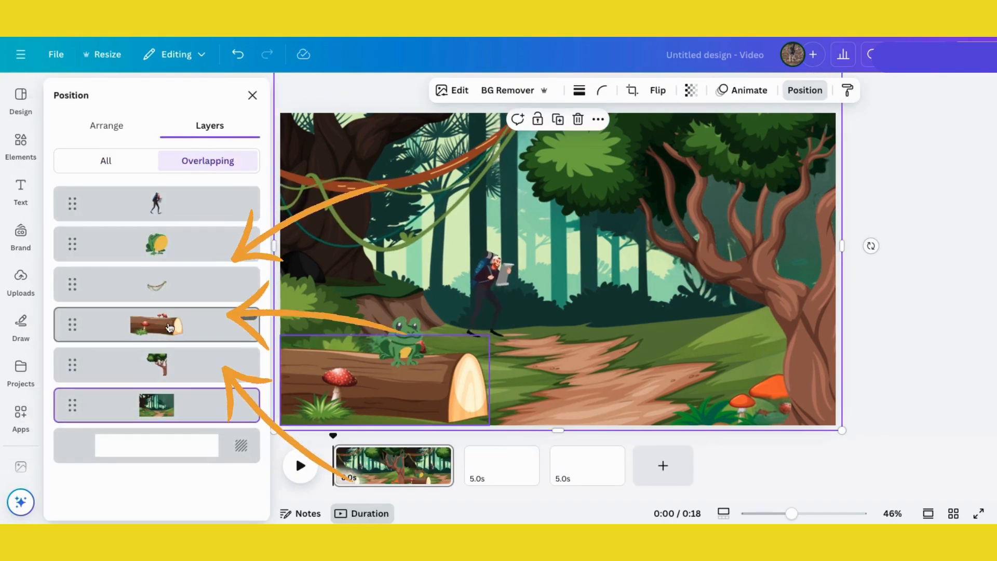
click(116, 165)
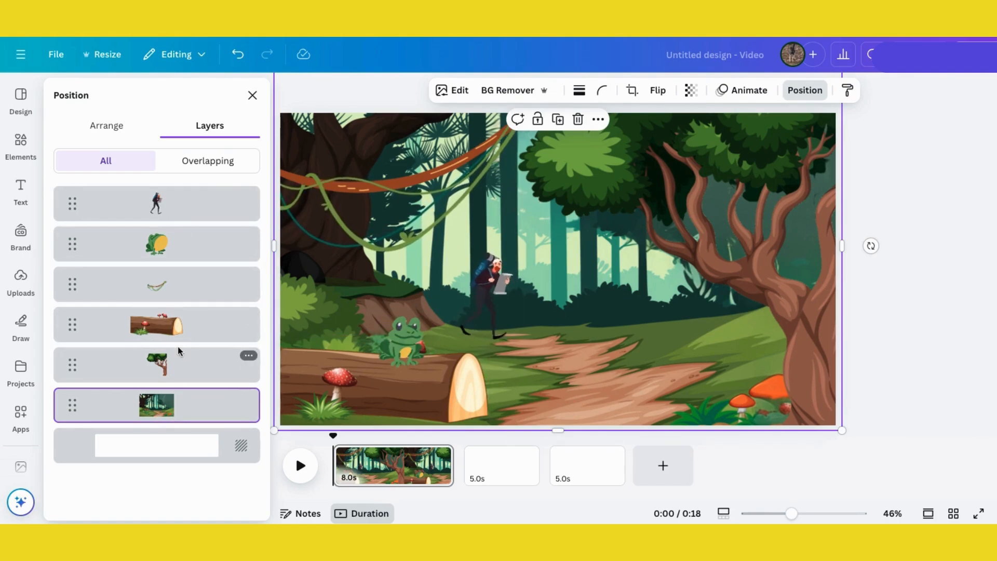
Step: Try moving the log layer above the frog layer, and undo the reordering
drag(178, 319, 174, 241)
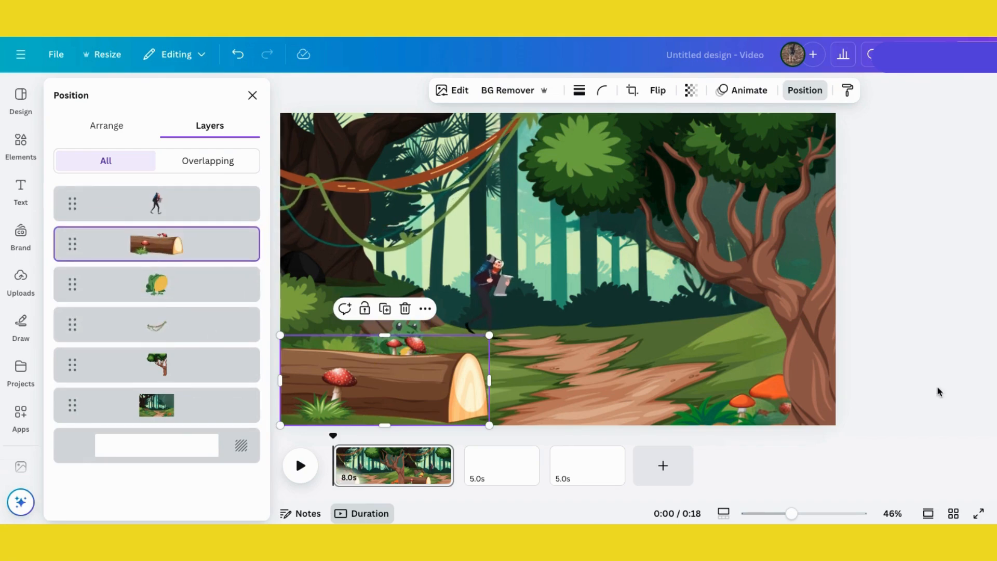
click(925, 369)
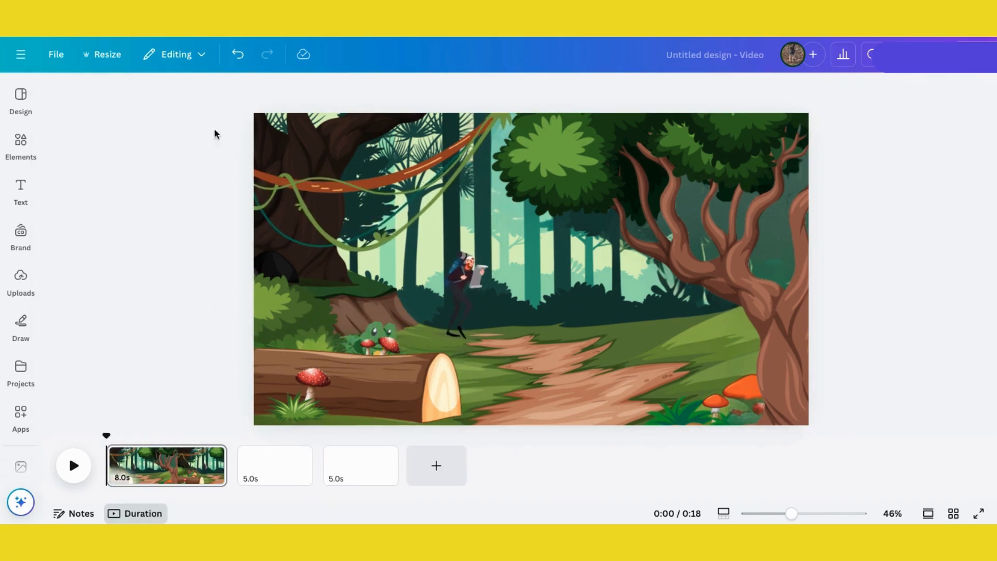
key(ctrl+z)
Step: Move the frog layer directly above the log, and place the vine branch layer below the log layer
click(464, 278)
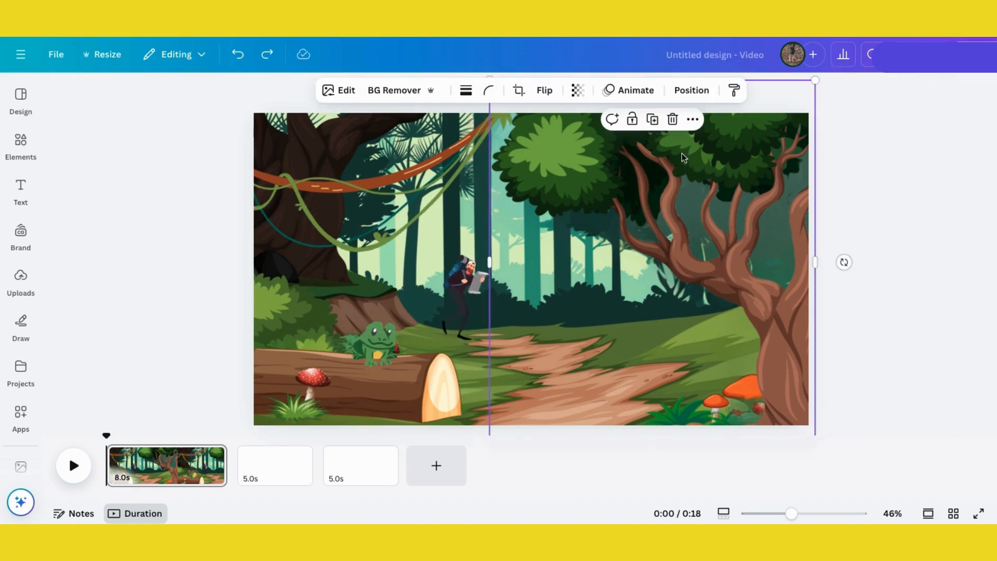
click(693, 89)
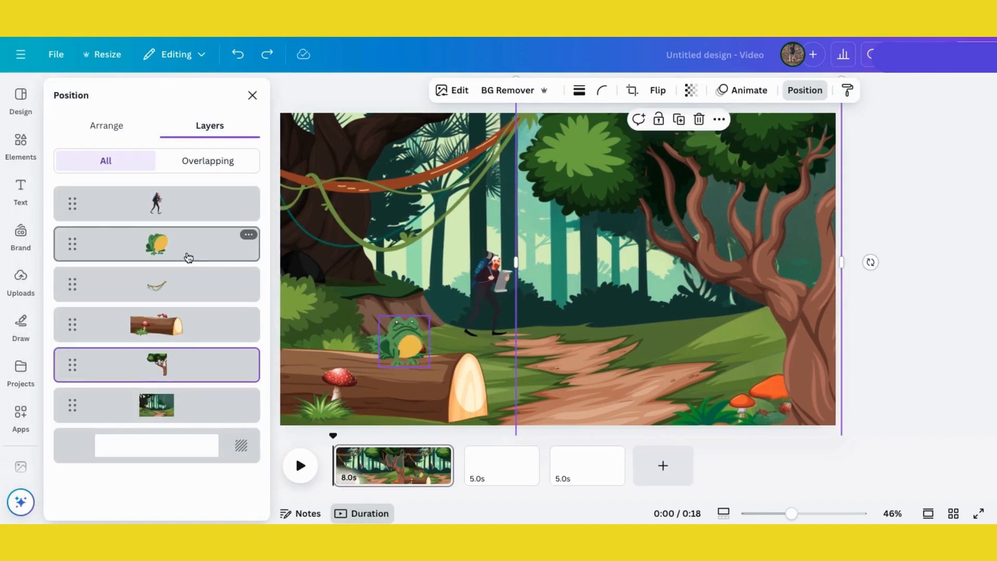
drag(187, 257, 180, 312)
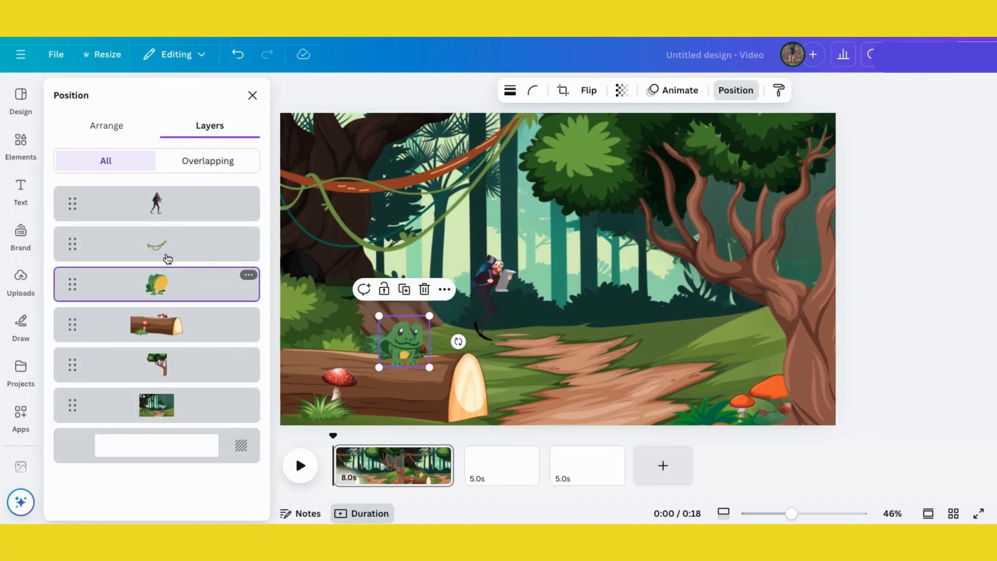
drag(167, 260, 172, 327)
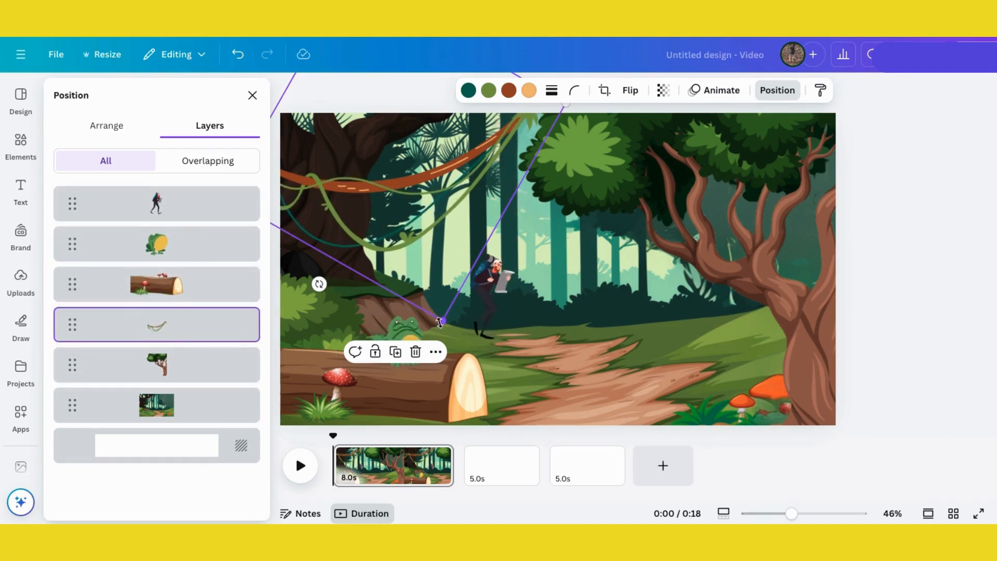
Step: Enlarge the vine branch, send it below the large tree layer, and reposition it so its end tucks behind the foliage
drag(442, 320, 468, 413)
drag(493, 244, 507, 225)
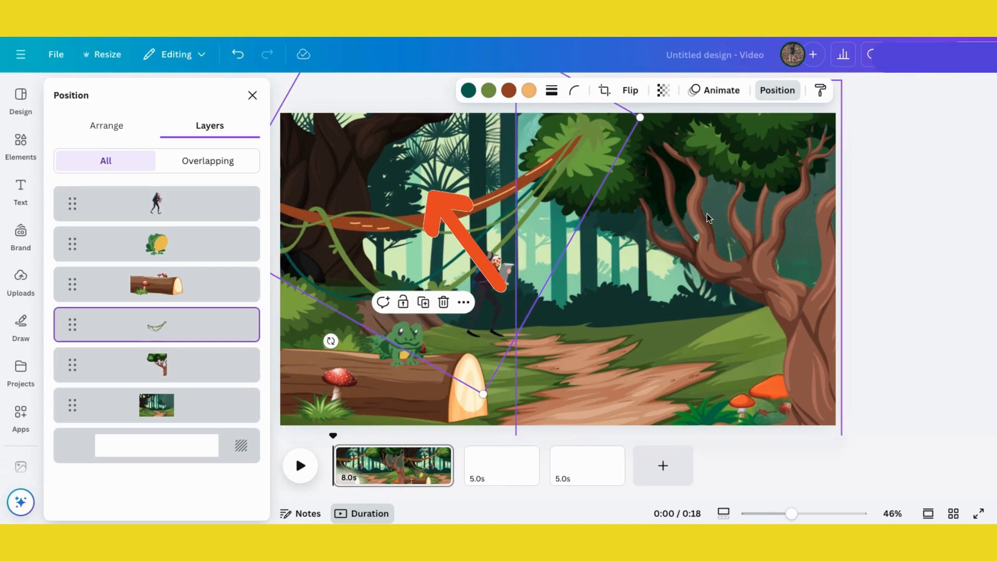
drag(156, 327, 166, 384)
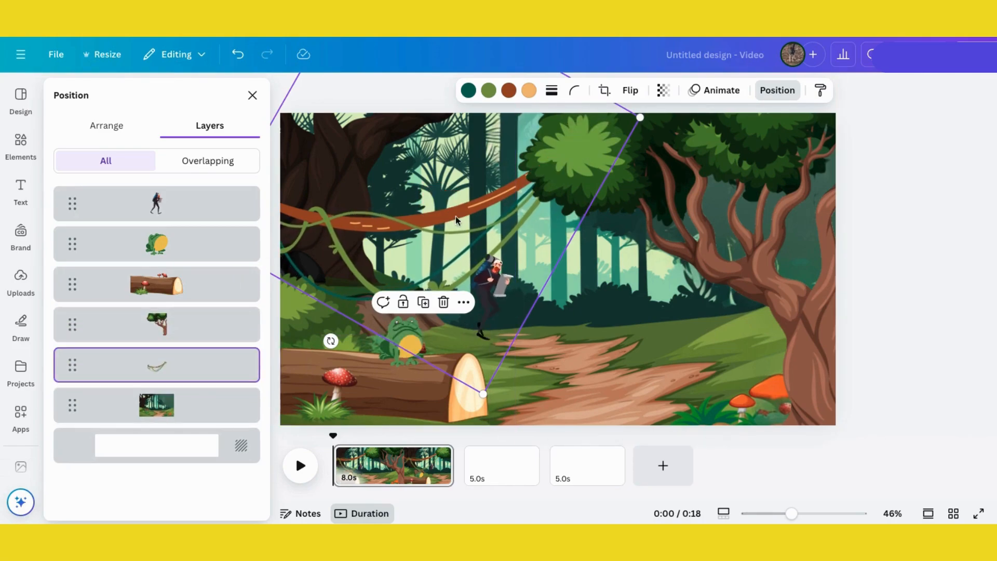
drag(425, 218, 419, 182)
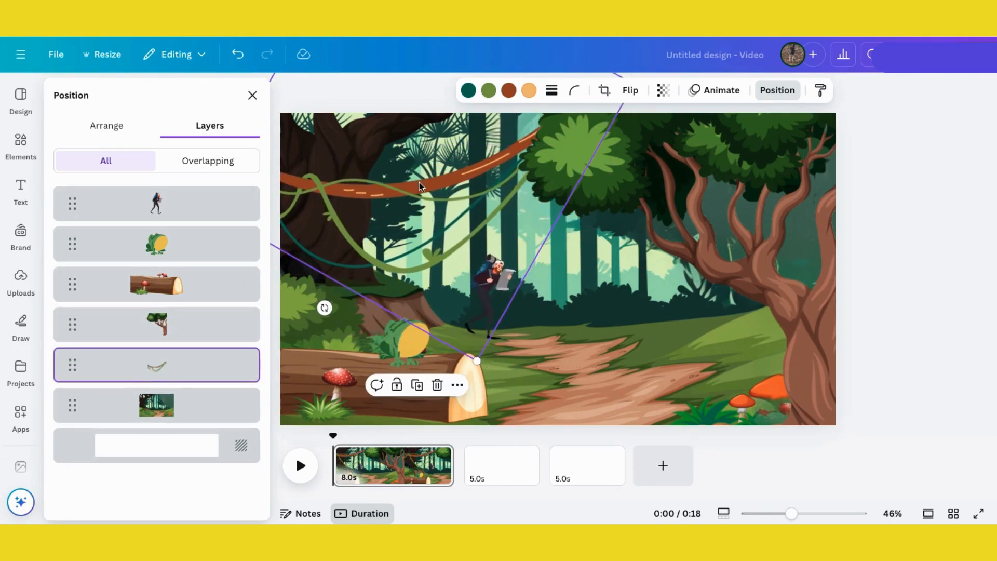
click(892, 261)
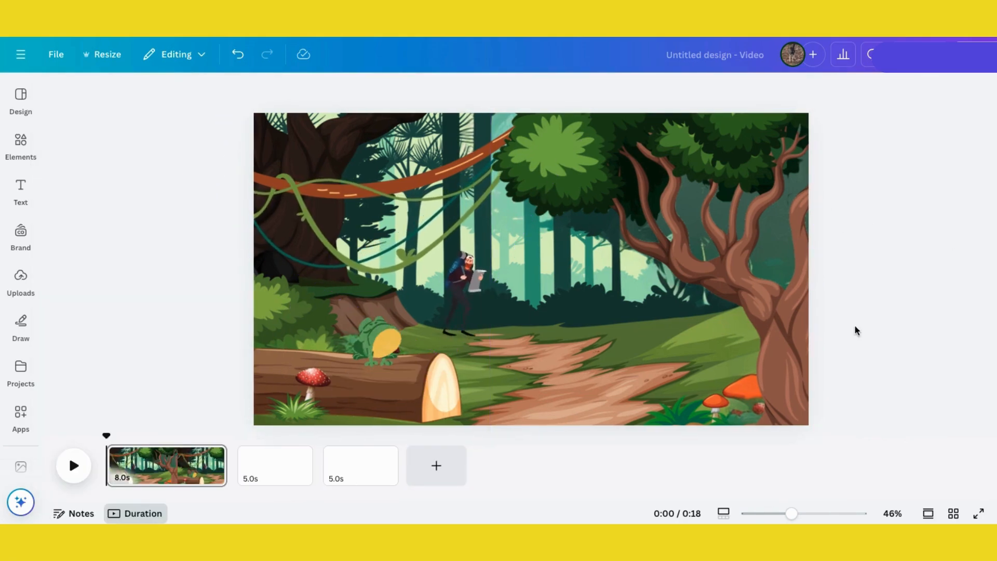
Step: Replace the hiker's motion path with a slower one along the trail to the scene's right edge, and preview the animation
click(461, 296)
click(564, 92)
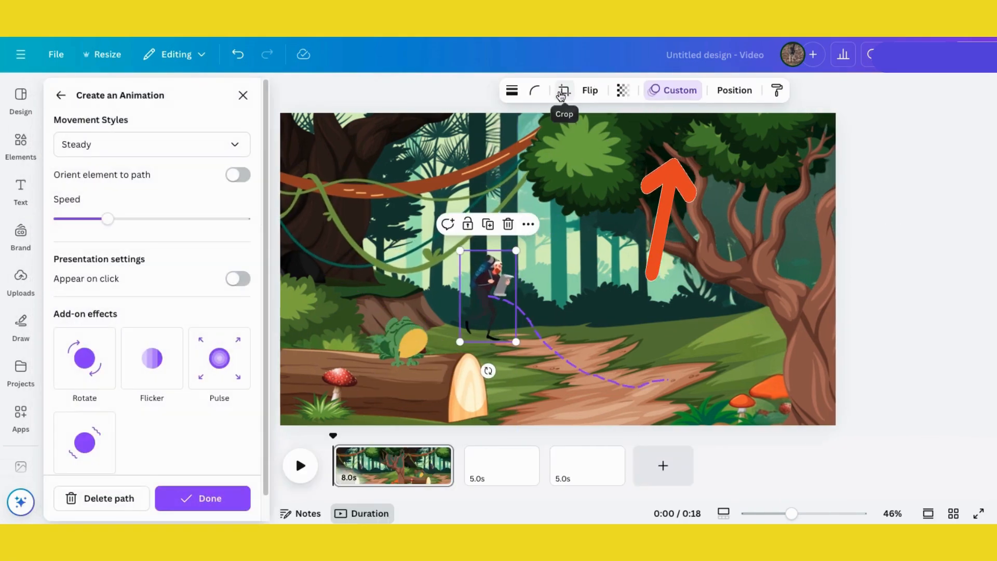
click(202, 497)
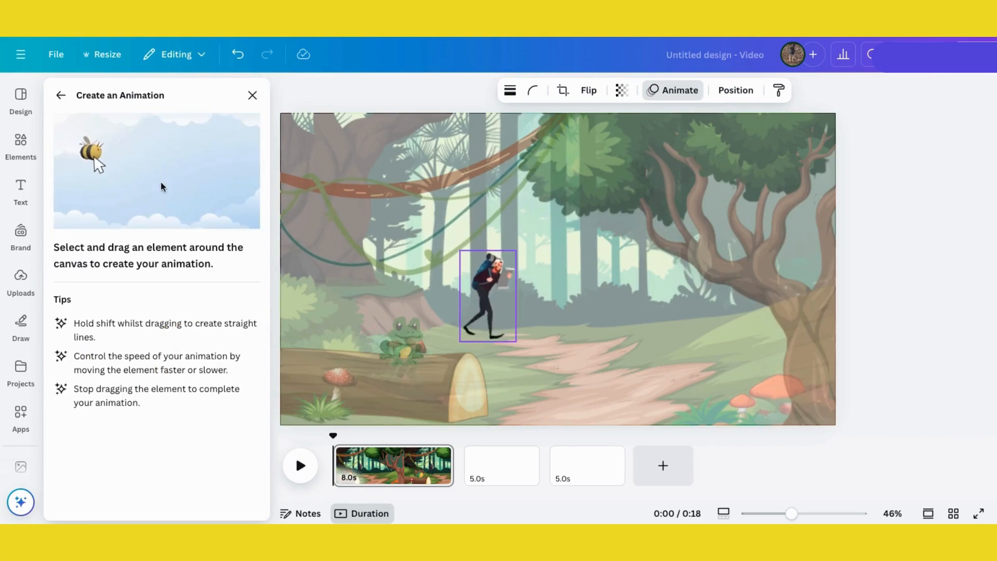
mouse_move(489, 307)
mouse_down()
mouse_move(562, 368)
mouse_move(741, 349)
mouse_up()
drag(802, 343, 834, 338)
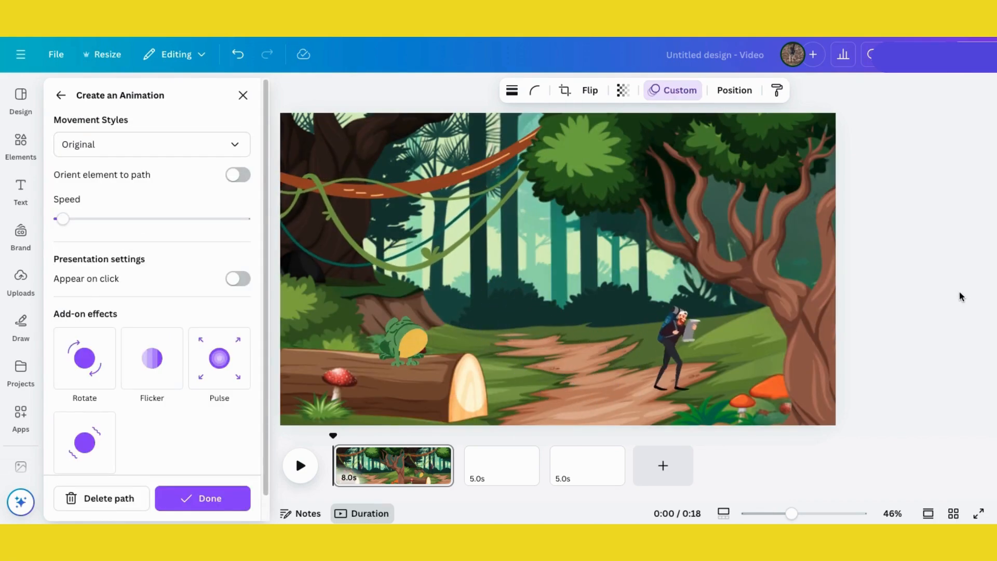
click(207, 500)
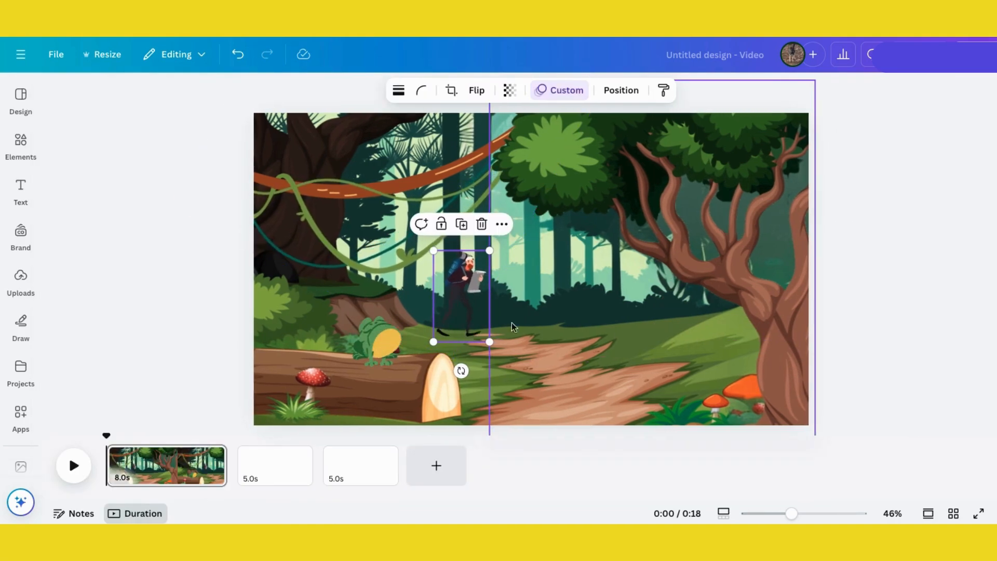
key(space)
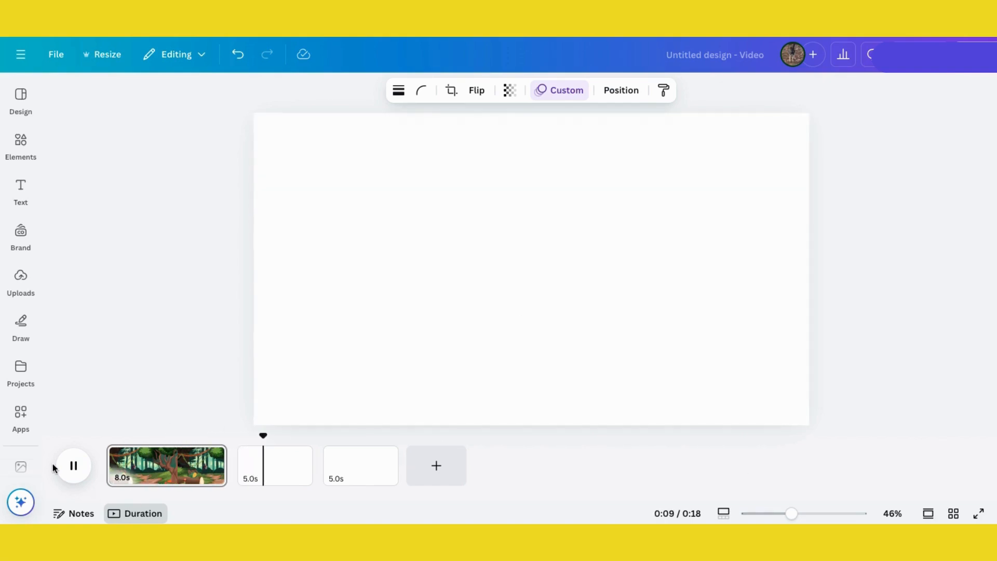
click(73, 465)
Step: Move the hiker layer below the large tree layer in the first scene, and play the scene to check the walk
click(161, 465)
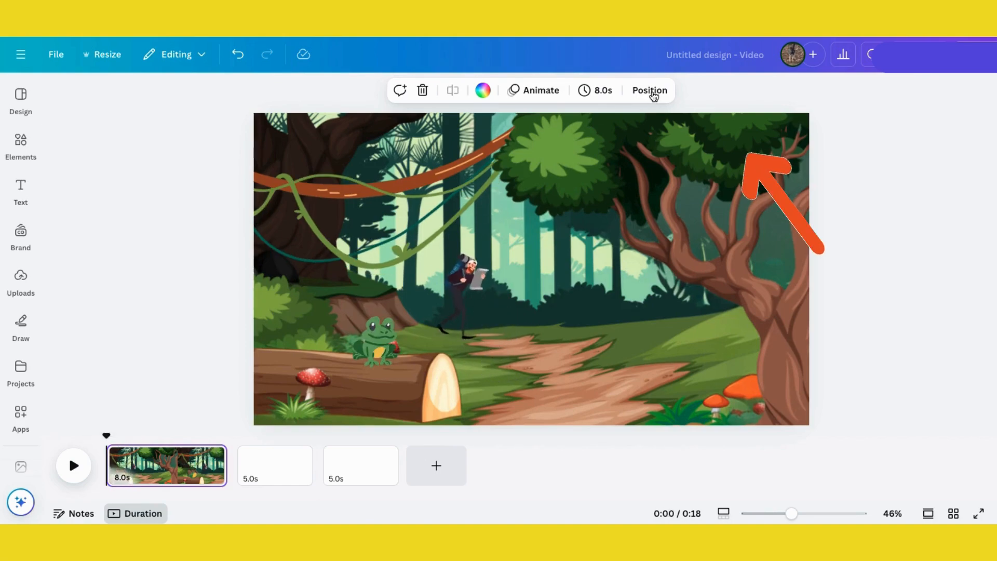
click(650, 91)
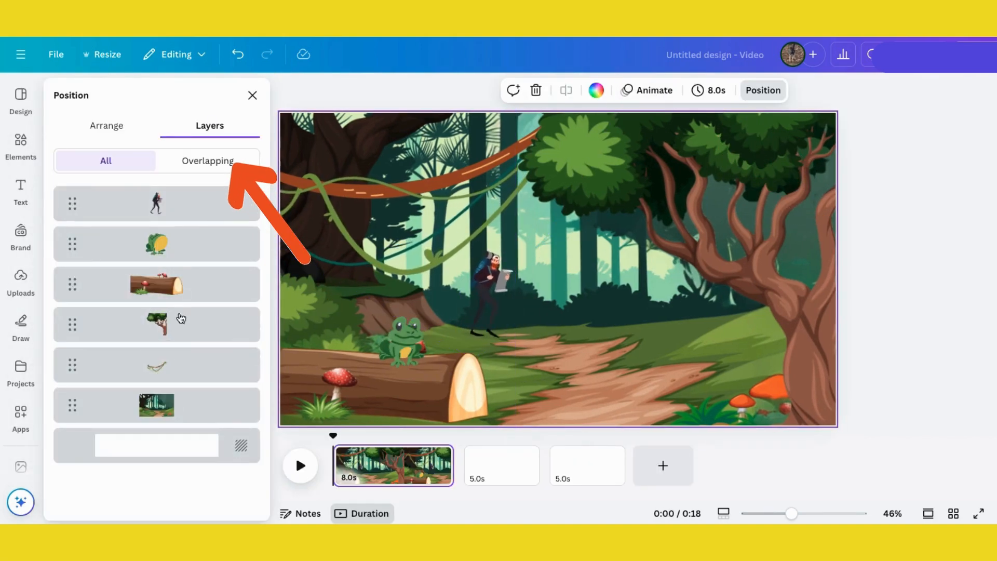
drag(163, 204, 165, 327)
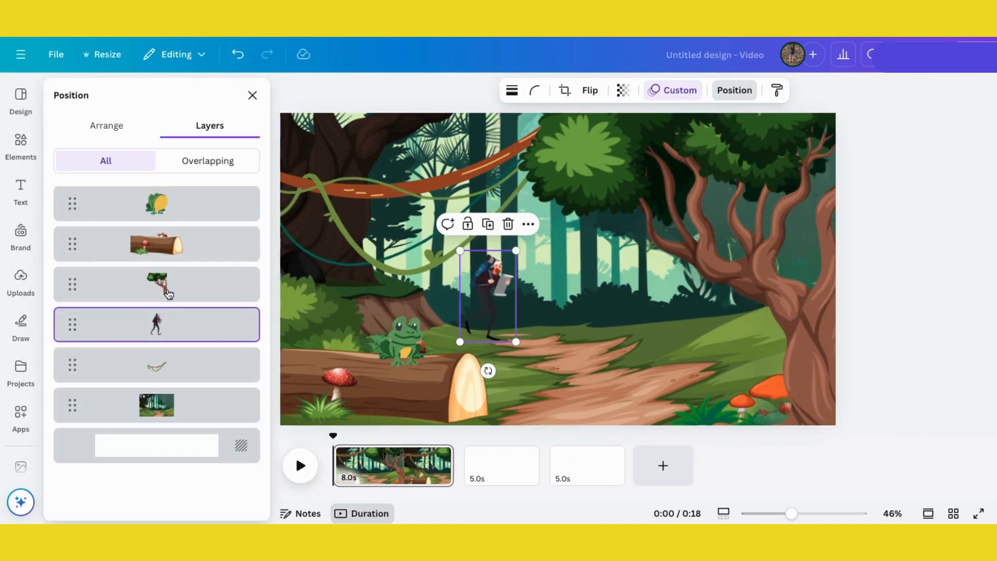
click(300, 465)
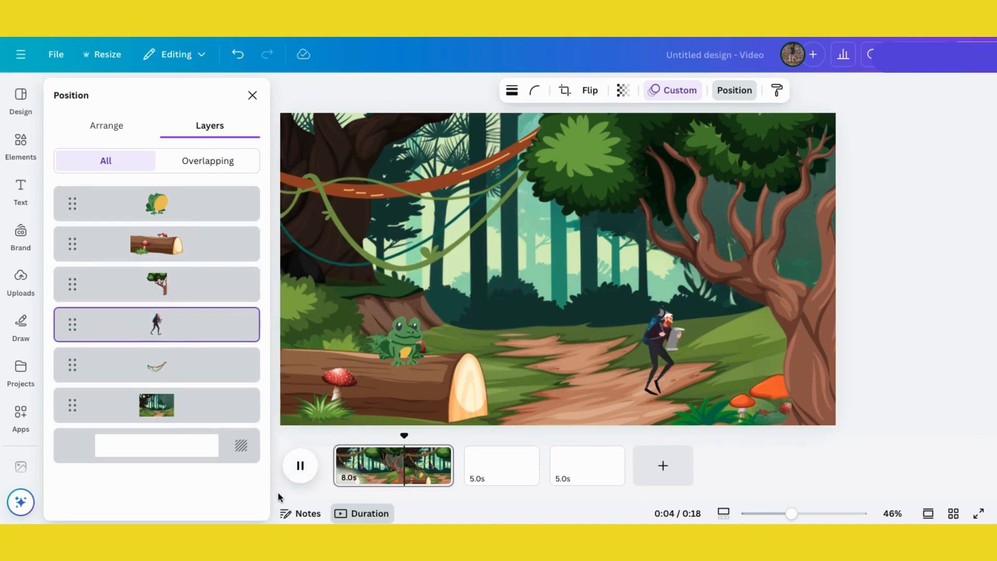
click(301, 467)
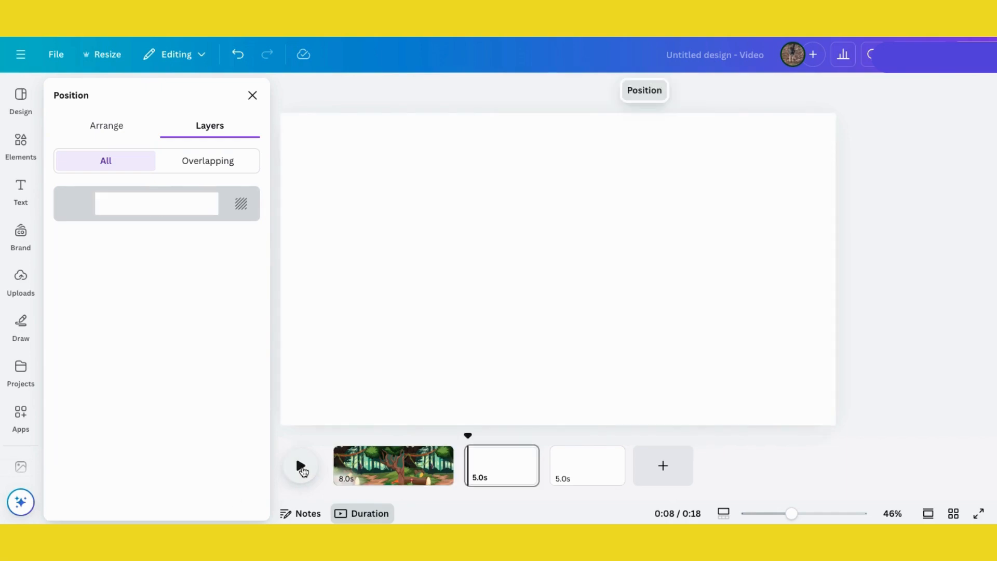
drag(467, 435, 312, 431)
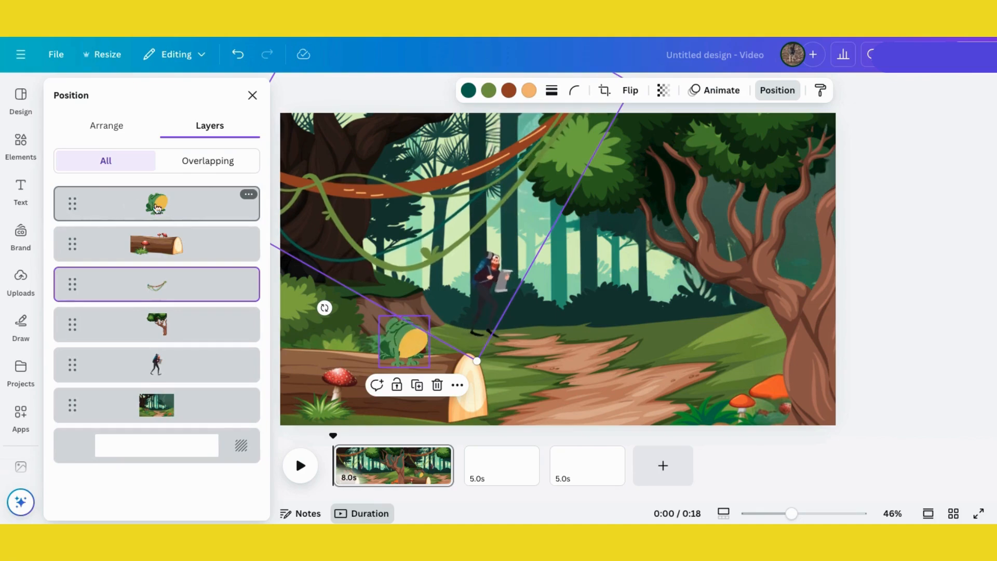
Step: Examine the actions available for the frog layer, including its layer order and alignment options, without applying any
click(249, 196)
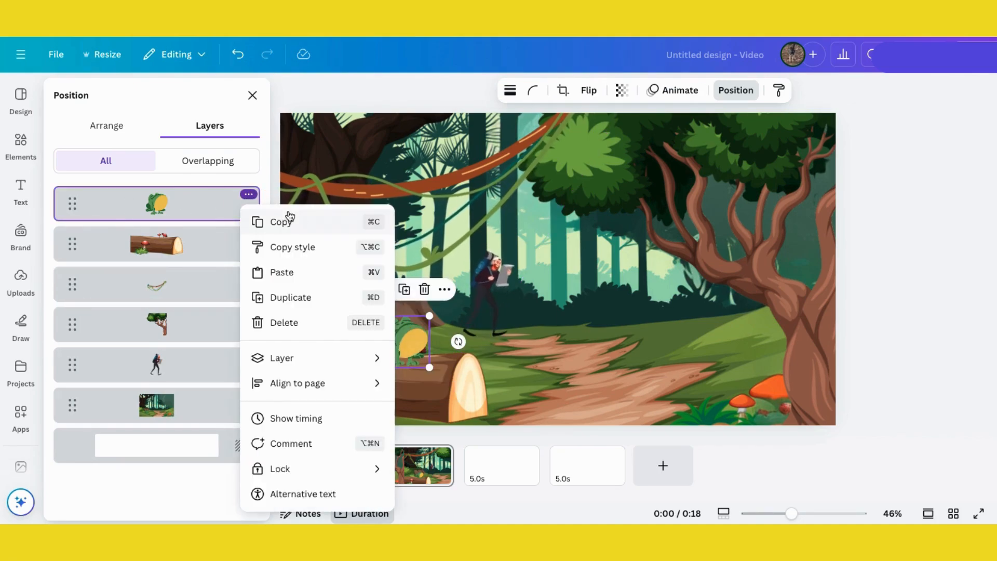
mouse_move(277, 368)
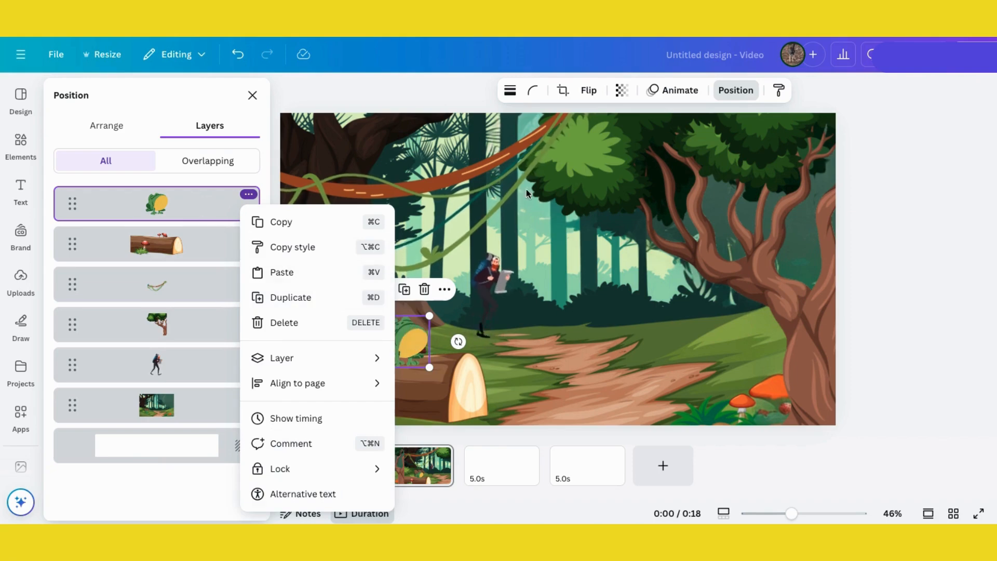
click(873, 218)
click(914, 291)
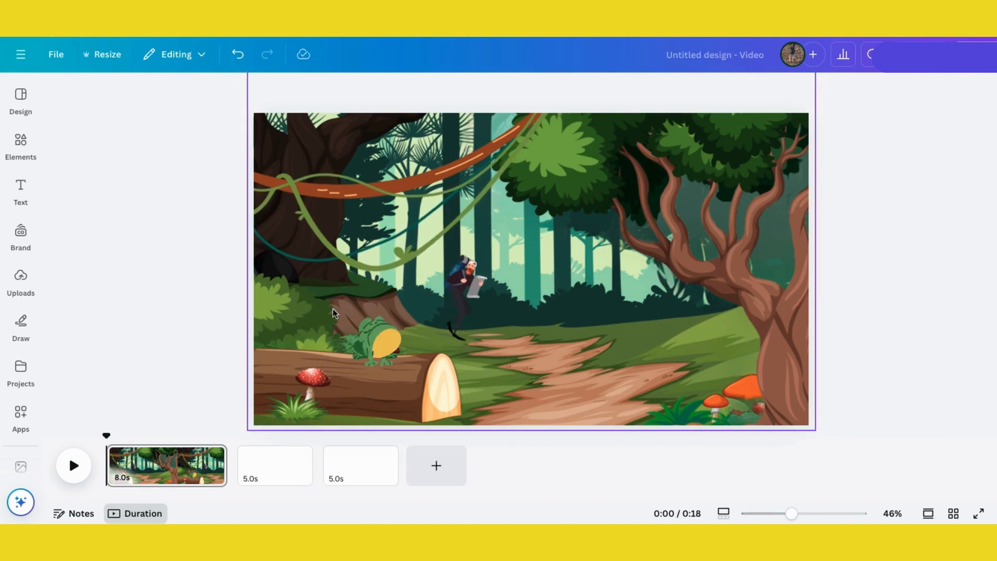
Step: Review the large tree's arrangement, alignment and size settings and the scene's layer order, and finish with the forest background selected
click(516, 343)
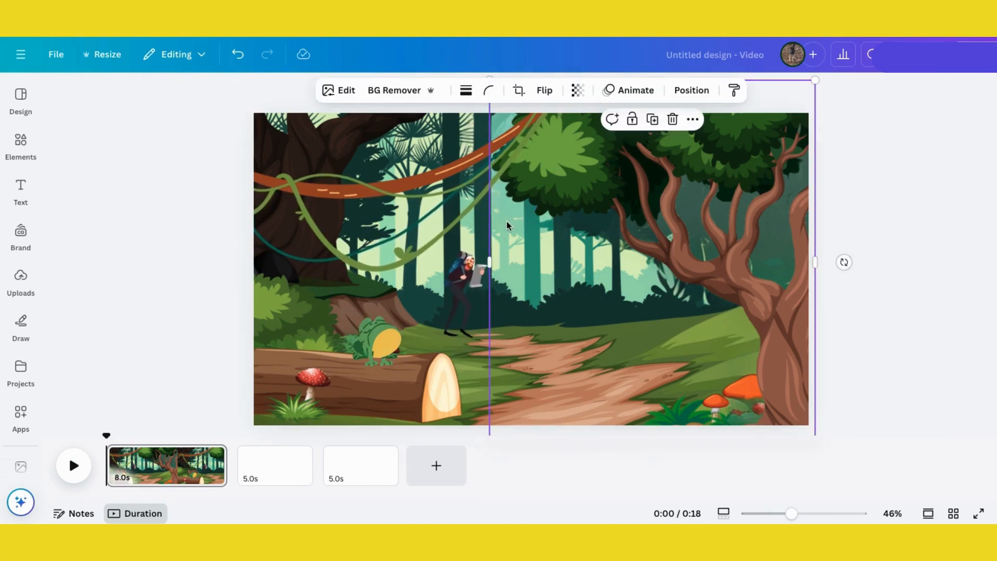
click(687, 91)
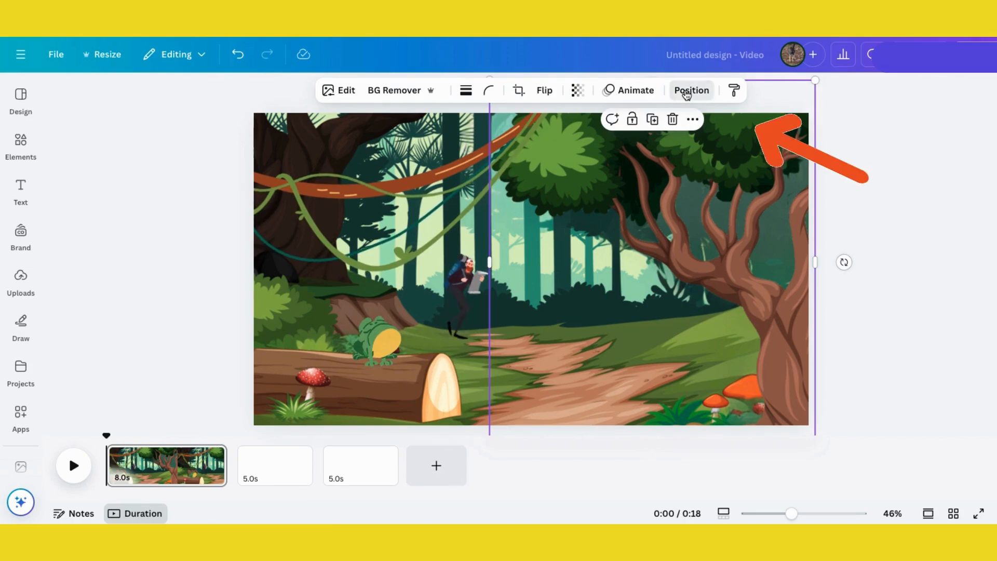
click(121, 132)
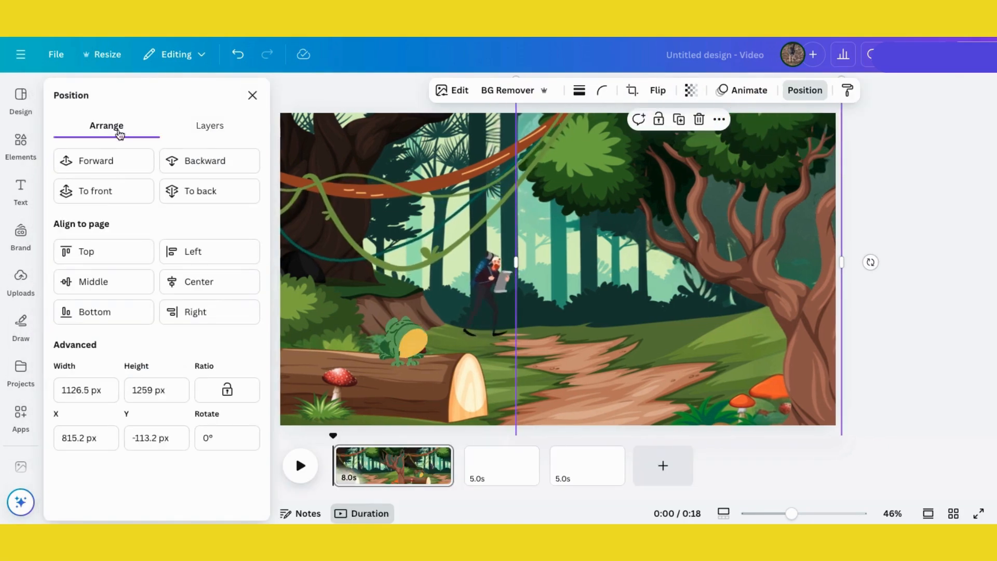
click(229, 132)
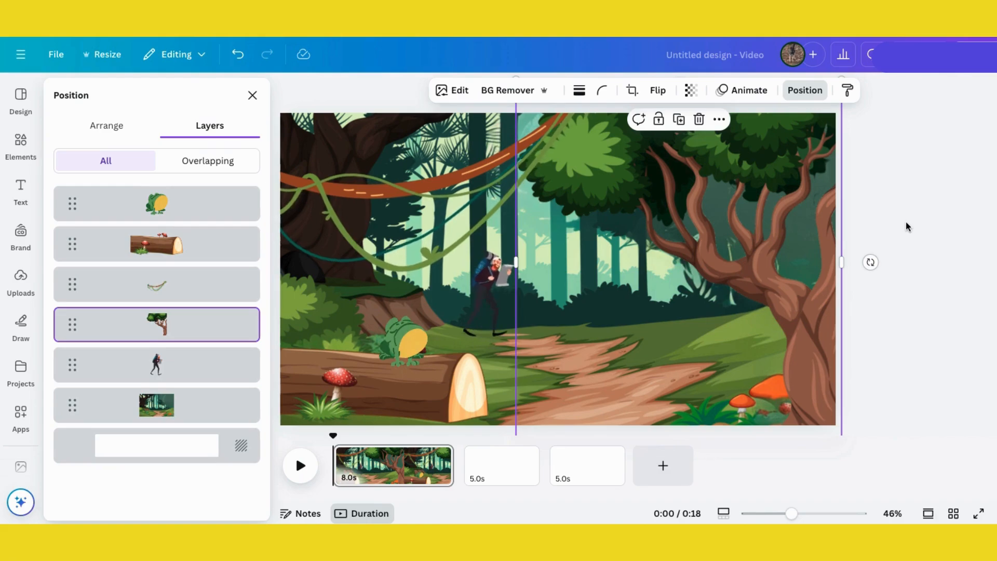
key(Escape)
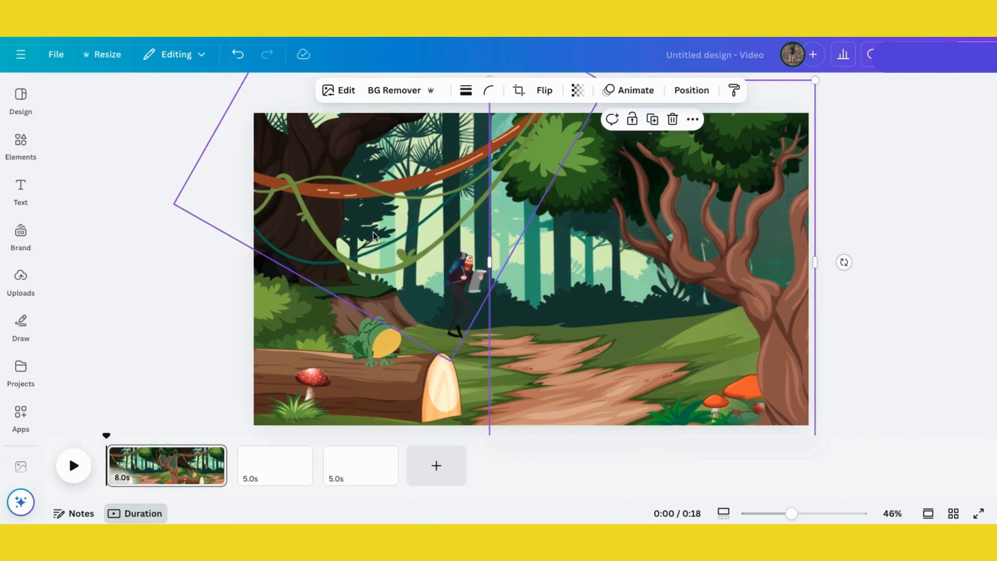
click(491, 370)
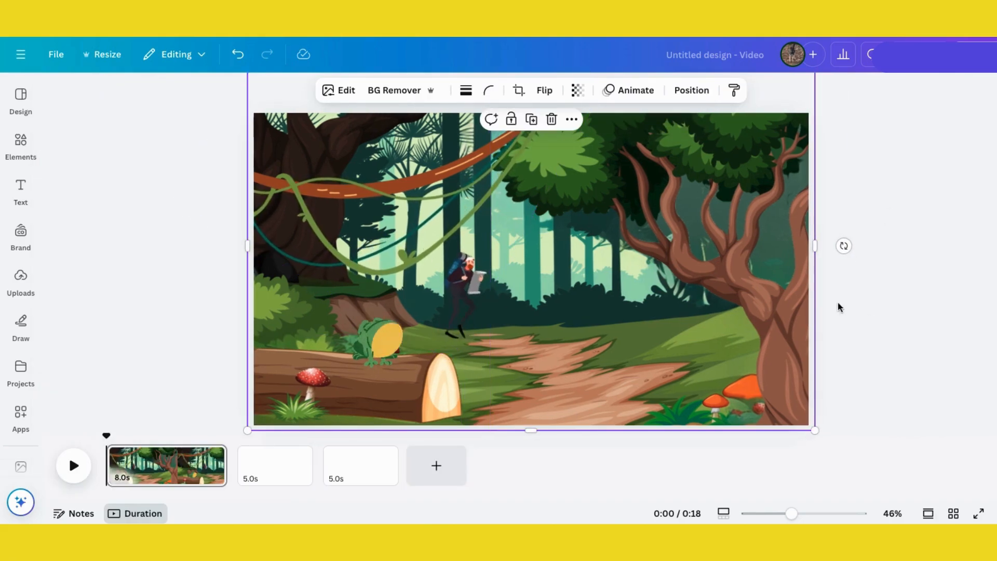